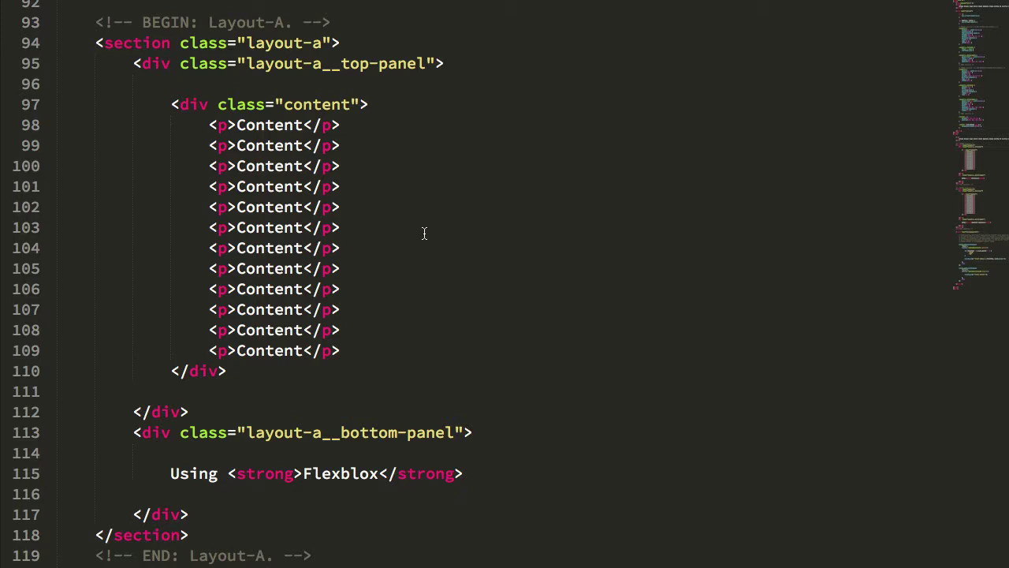
- In Sublime Text, highlight the Layout-A top panel markup and the word 'Flexblox' in the bottom panel
{"action": "scroll", "coordinate": [424, 233], "scroll_direction": "down", "scroll_amount": 2}
{"action": "scroll", "coordinate": [423, 233], "scroll_direction": "up", "scroll_amount": 1}
{"action": "scroll", "coordinate": [423, 233], "scroll_direction": "up", "scroll_amount": 1}
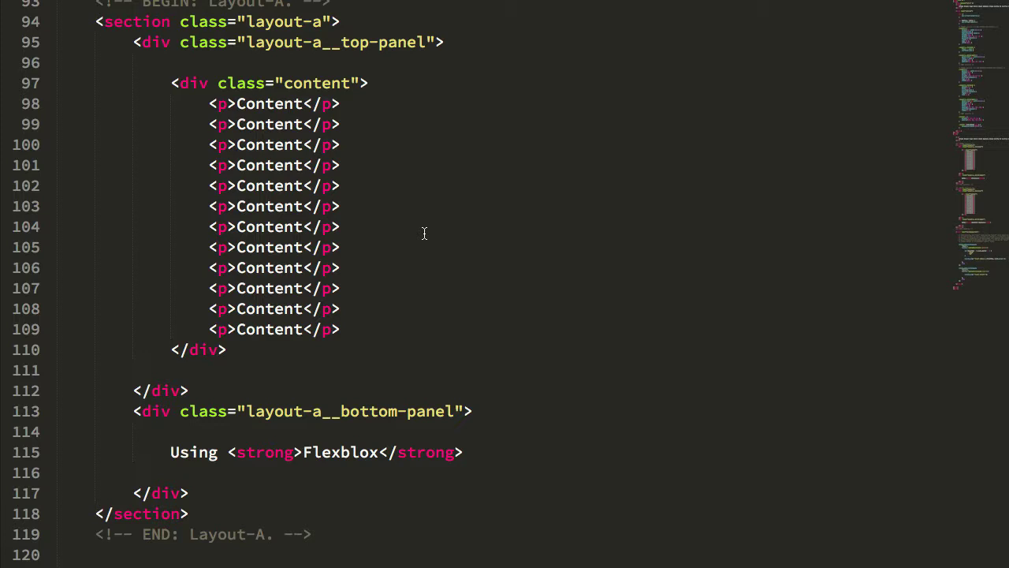
{"action": "left_click_drag", "start_coordinate": [132, 41], "coordinate": [255, 387]}
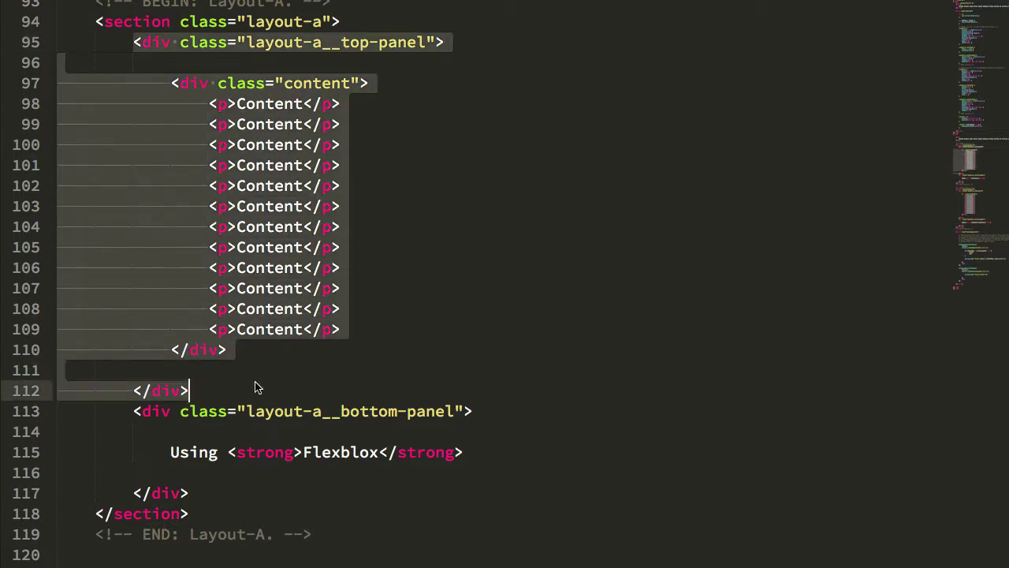
{"action": "left_click", "coordinate": [254, 387]}
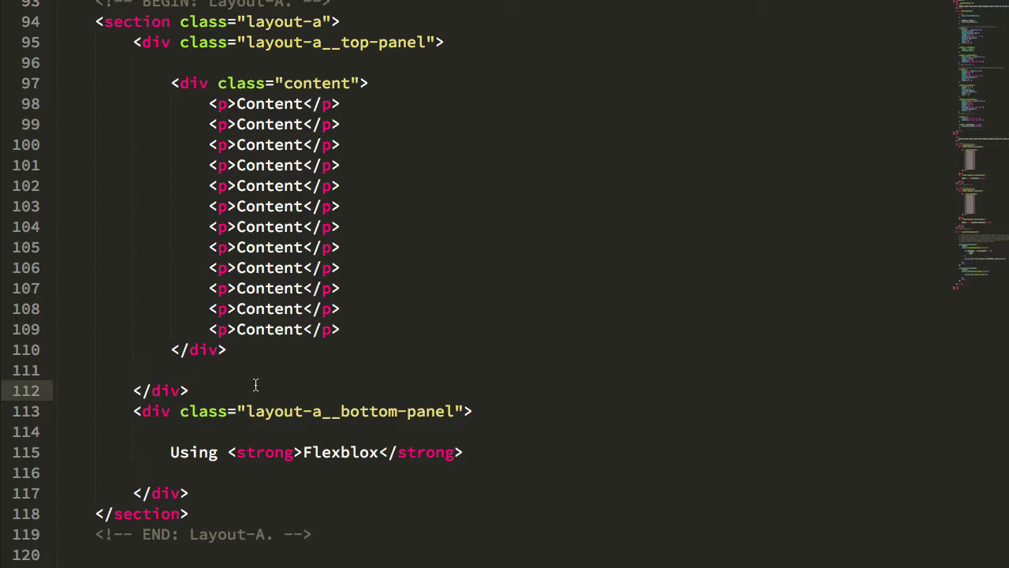
{"action": "double_click", "coordinate": [359, 450]}
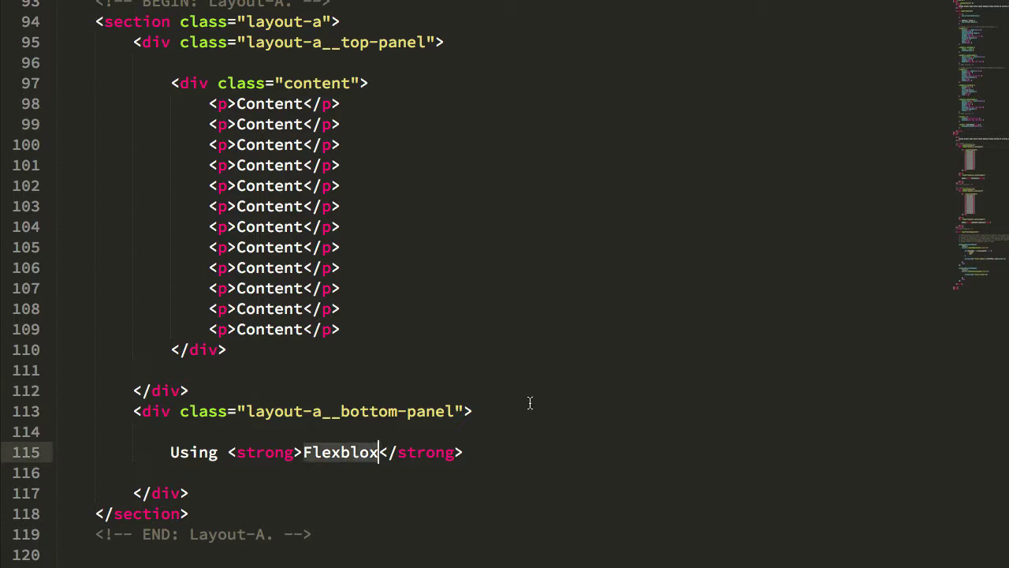
- Scroll down through the demo source and back up to the Layout-A section
{"action": "scroll", "coordinate": [530, 403], "scroll_direction": "down", "scroll_amount": 2}
{"action": "scroll", "coordinate": [530, 403], "scroll_direction": "down", "scroll_amount": 3}
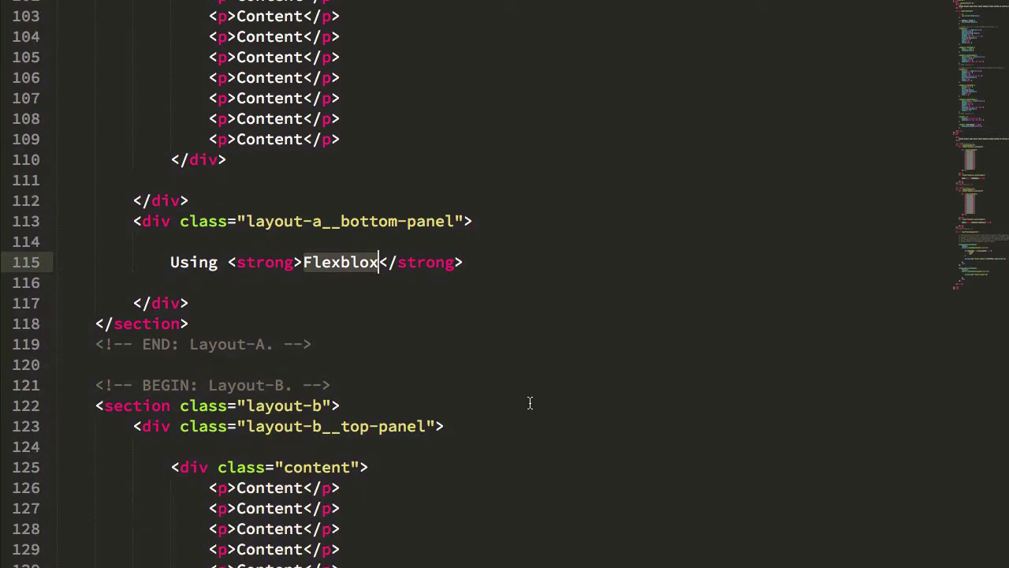
{"action": "scroll", "coordinate": [529, 403], "scroll_direction": "down", "scroll_amount": 2}
{"action": "scroll", "coordinate": [530, 403], "scroll_direction": "down", "scroll_amount": 4}
{"action": "scroll", "coordinate": [530, 402], "scroll_direction": "down", "scroll_amount": 1}
{"action": "left_click_drag", "start_coordinate": [303, 411], "coordinate": [473, 411]}
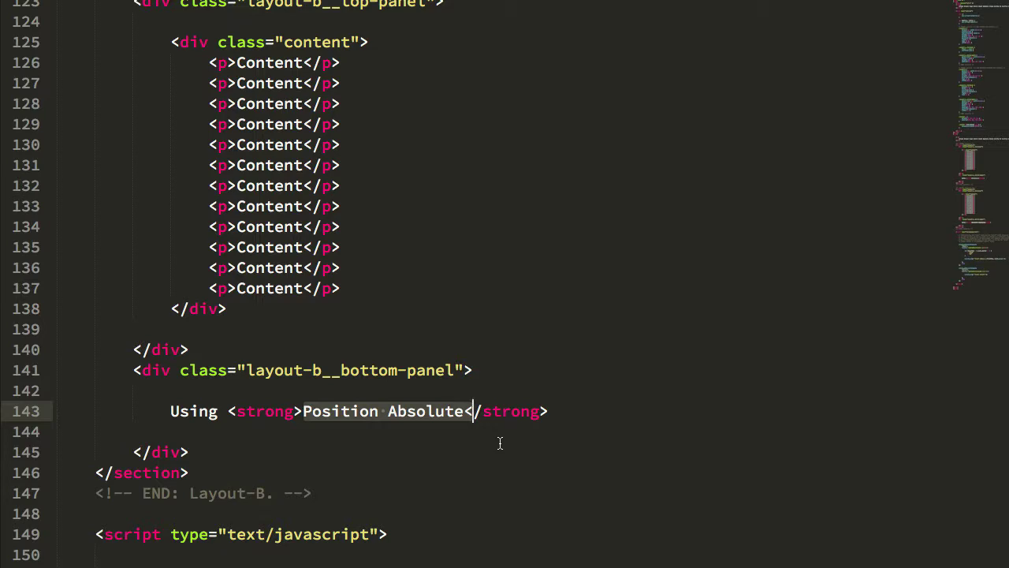
{"action": "scroll", "coordinate": [343, 406], "scroll_direction": "up", "scroll_amount": 6}
{"action": "scroll", "coordinate": [345, 400], "scroll_direction": "up", "scroll_amount": 3}
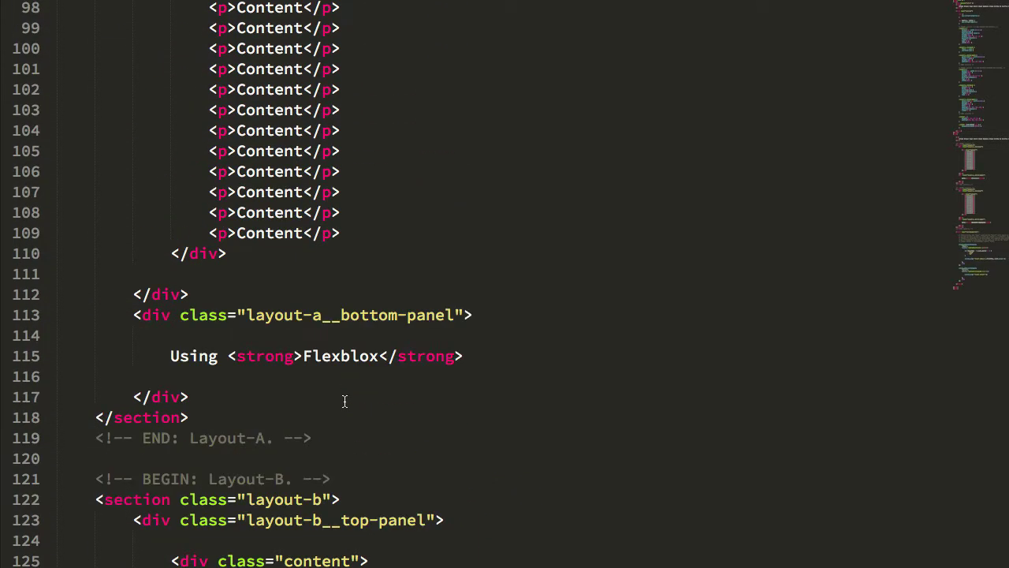
{"action": "scroll", "coordinate": [345, 401], "scroll_direction": "up", "scroll_amount": 2}
- Re-highlight the Layout-A top panel markup and its bottom panel text
{"action": "left_click_drag", "start_coordinate": [128, 59], "coordinate": [259, 491]}
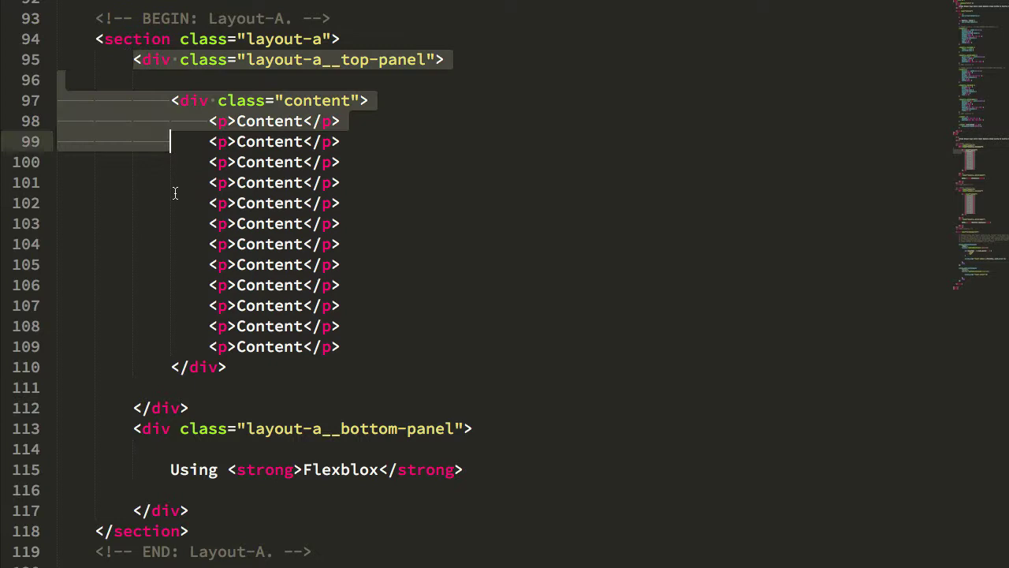
{"action": "left_click", "coordinate": [142, 18]}
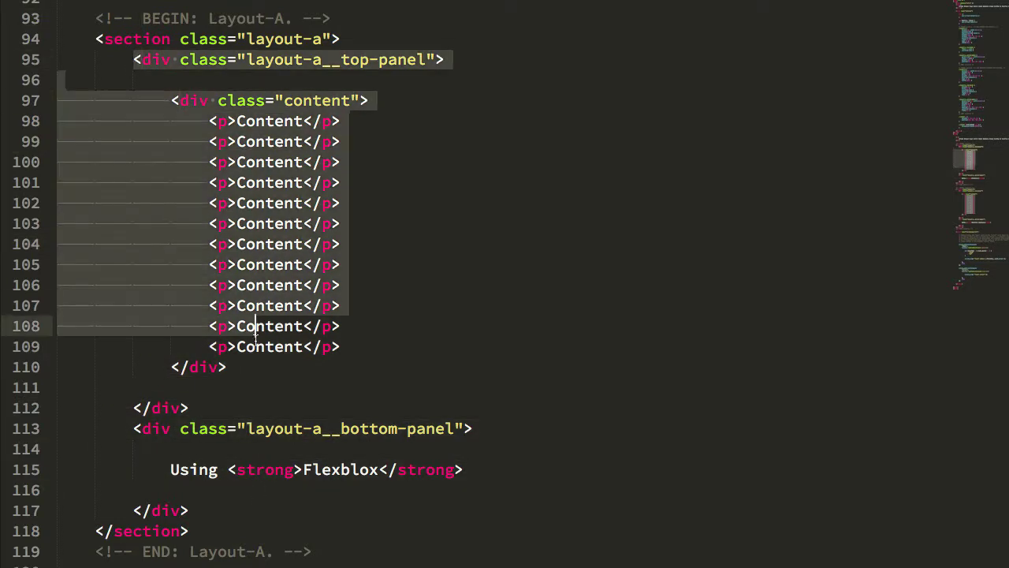
{"action": "left_click_drag", "start_coordinate": [134, 59], "coordinate": [252, 408]}
{"action": "left_click_drag", "start_coordinate": [154, 456], "coordinate": [189, 490]}
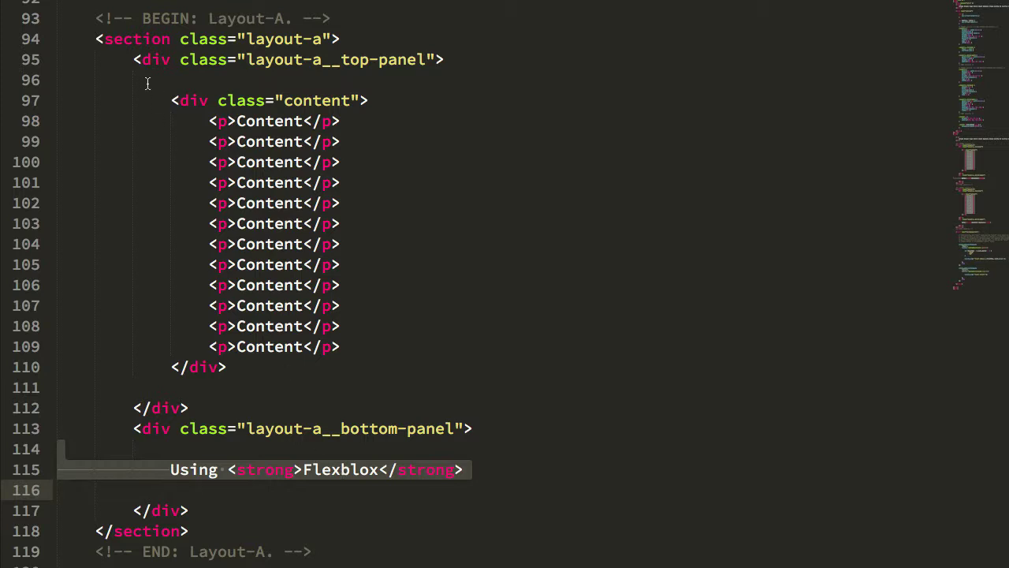
{"action": "left_click_drag", "start_coordinate": [134, 59], "coordinate": [243, 406]}
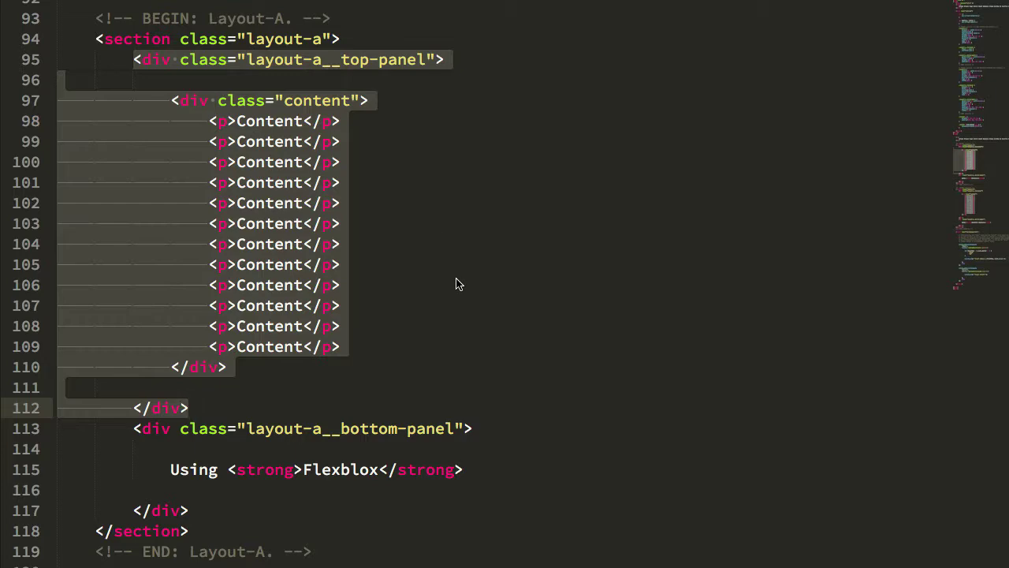
- Highlight the top panel's 'flex: 1 1 auto' rule
{"action": "scroll", "coordinate": [456, 313], "scroll_direction": "up", "scroll_amount": 3}
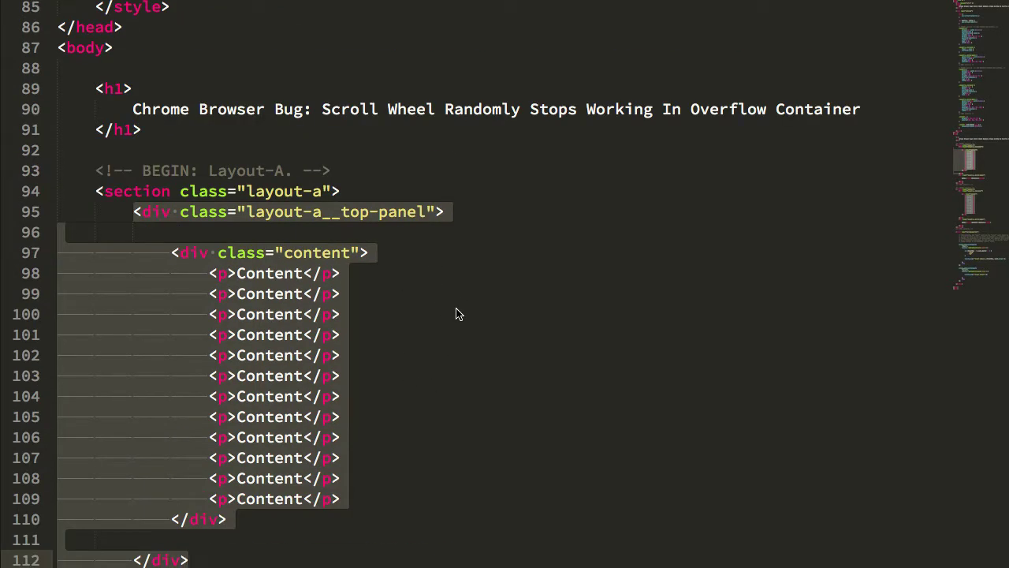
{"action": "scroll", "coordinate": [456, 314], "scroll_direction": "up", "scroll_amount": 10}
{"action": "scroll", "coordinate": [456, 314], "scroll_direction": "up", "scroll_amount": 2}
{"action": "scroll", "coordinate": [456, 314], "scroll_direction": "up", "scroll_amount": 2}
{"action": "scroll", "coordinate": [456, 311], "scroll_direction": "up", "scroll_amount": 6}
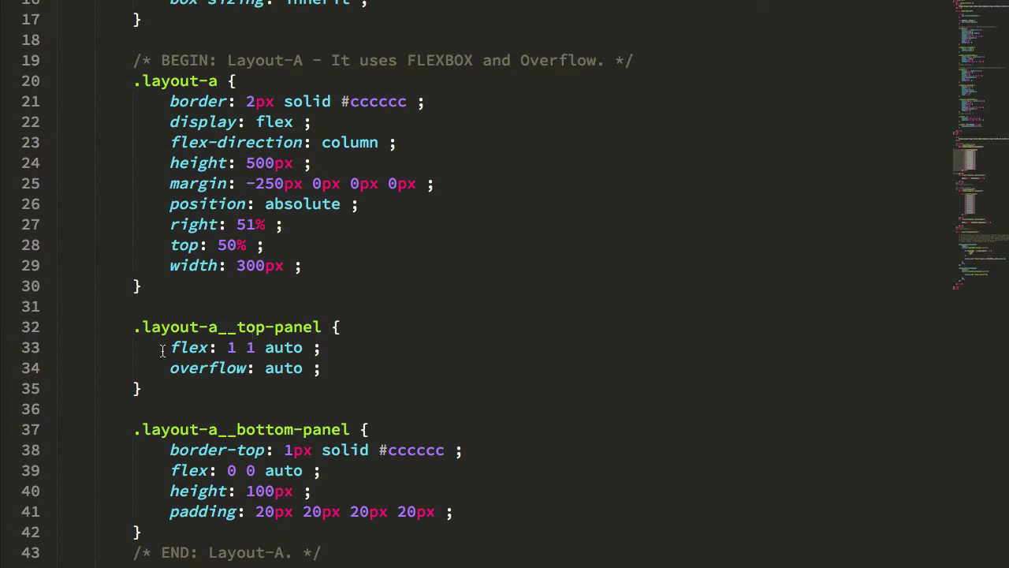
{"action": "left_click_drag", "start_coordinate": [169, 347], "coordinate": [356, 344]}
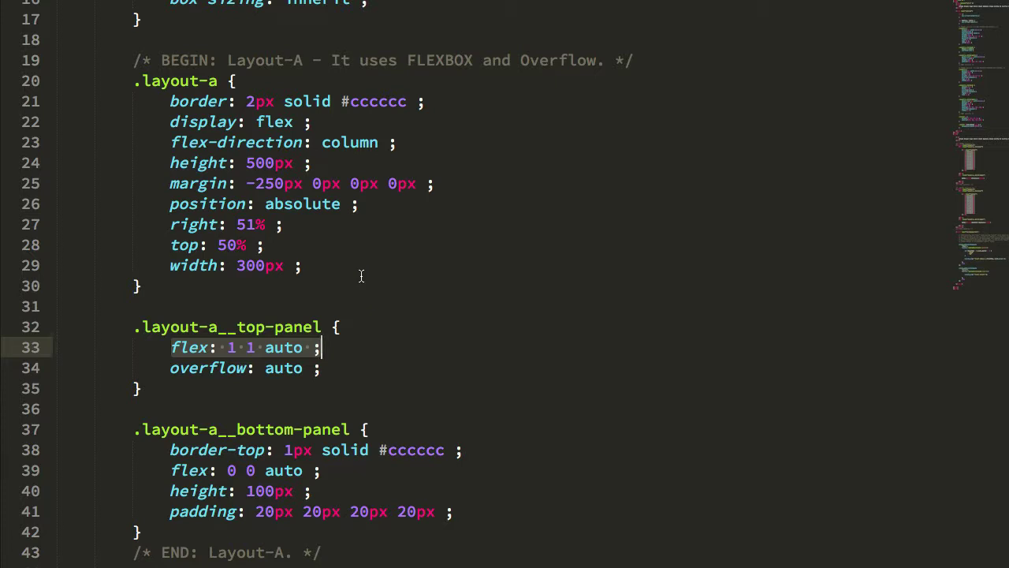
- Highlight the Layout-B top panel's overflow rule
{"action": "scroll", "coordinate": [361, 276], "scroll_direction": "down", "scroll_amount": 3}
{"action": "scroll", "coordinate": [361, 276], "scroll_direction": "down", "scroll_amount": 3}
{"action": "scroll", "coordinate": [361, 276], "scroll_direction": "down", "scroll_amount": 1}
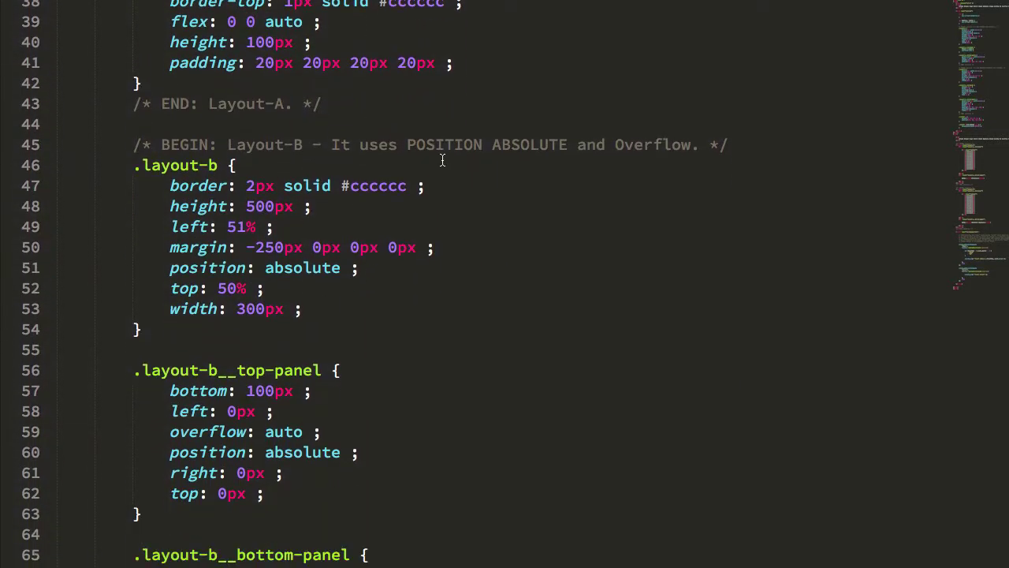
{"action": "scroll", "coordinate": [442, 160], "scroll_direction": "down", "scroll_amount": 1}
{"action": "scroll", "coordinate": [442, 160], "scroll_direction": "down", "scroll_amount": 2}
{"action": "left_click_drag", "start_coordinate": [167, 322], "coordinate": [402, 329]}
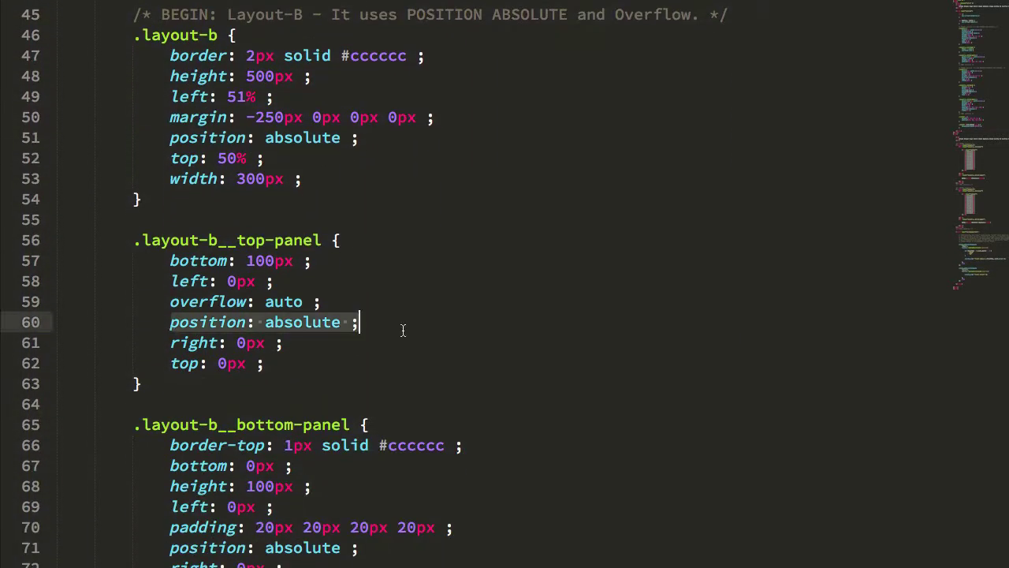
{"action": "left_click_drag", "start_coordinate": [169, 302], "coordinate": [322, 302]}
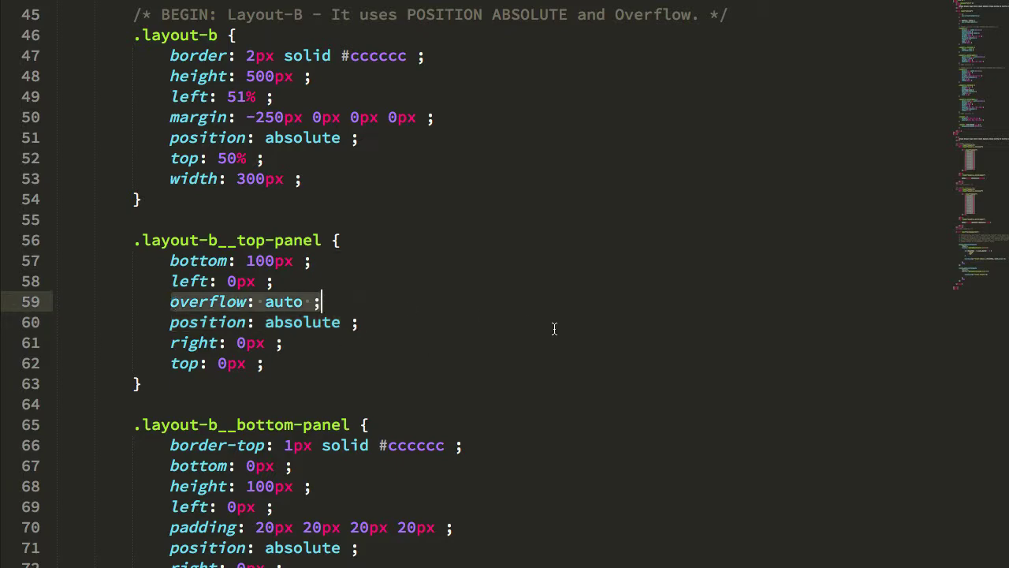
- Find the wheel listener and mark every occurrence of the word 'scroll'
{"action": "scroll", "coordinate": [555, 329], "scroll_direction": "down", "scroll_amount": 2}
{"action": "scroll", "coordinate": [554, 329], "scroll_direction": "down", "scroll_amount": 10}
{"action": "scroll", "coordinate": [555, 329], "scroll_direction": "down", "scroll_amount": 2}
{"action": "scroll", "coordinate": [555, 329], "scroll_direction": "down", "scroll_amount": 10}
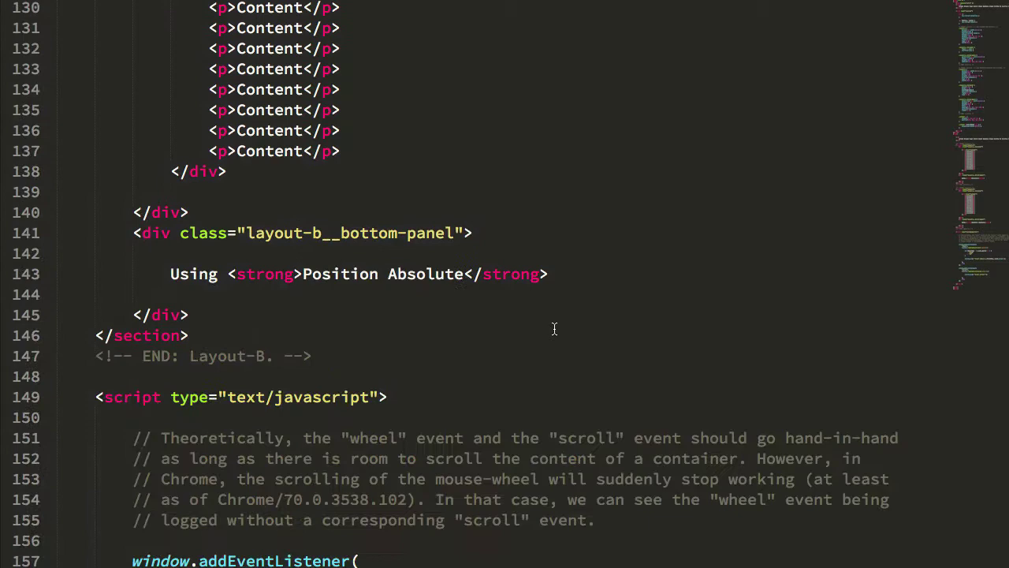
{"action": "scroll", "coordinate": [554, 329], "scroll_direction": "down", "scroll_amount": 2}
{"action": "scroll", "coordinate": [554, 329], "scroll_direction": "down", "scroll_amount": 3}
{"action": "scroll", "coordinate": [507, 319], "scroll_direction": "down", "scroll_amount": 3}
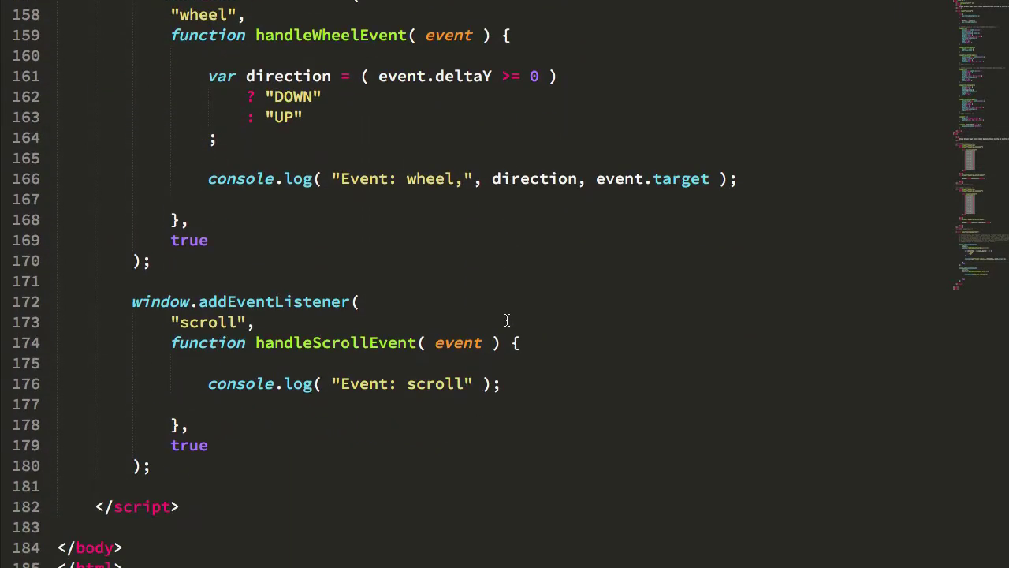
{"action": "scroll", "coordinate": [507, 319], "scroll_direction": "up", "scroll_amount": 1}
{"action": "left_click", "coordinate": [194, 38]}
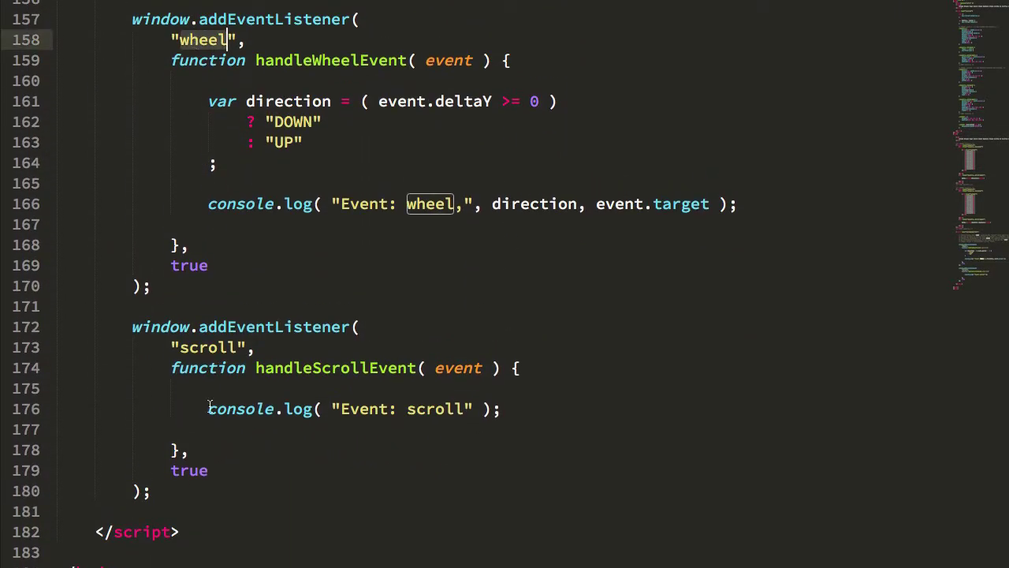
{"action": "left_click", "coordinate": [197, 345]}
{"action": "double_click", "coordinate": [194, 345]}
{"action": "scroll", "coordinate": [275, 309], "scroll_direction": "up", "scroll_amount": 3}
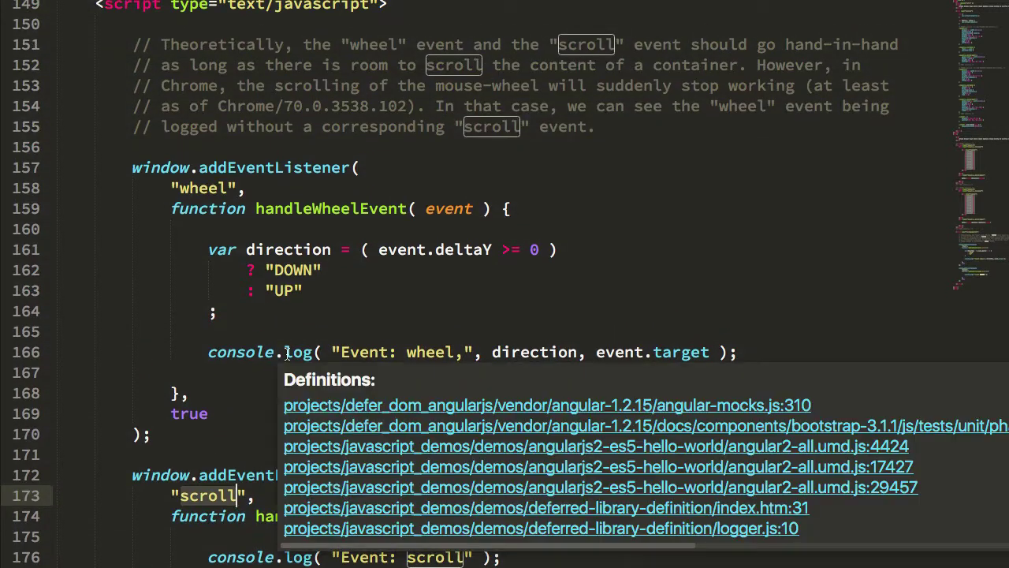
{"action": "scroll", "coordinate": [487, 473], "scroll_direction": "down", "scroll_amount": 2}
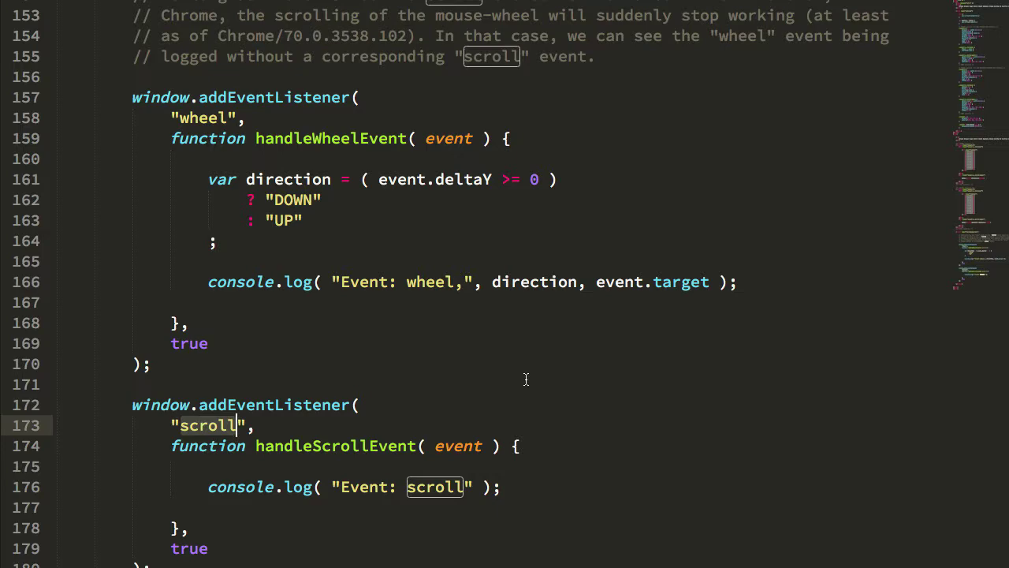
- In Chrome, reload the demo page, clear the console, and check paired wheel and scroll entries
{"action": "key", "text": "super+Tab"}
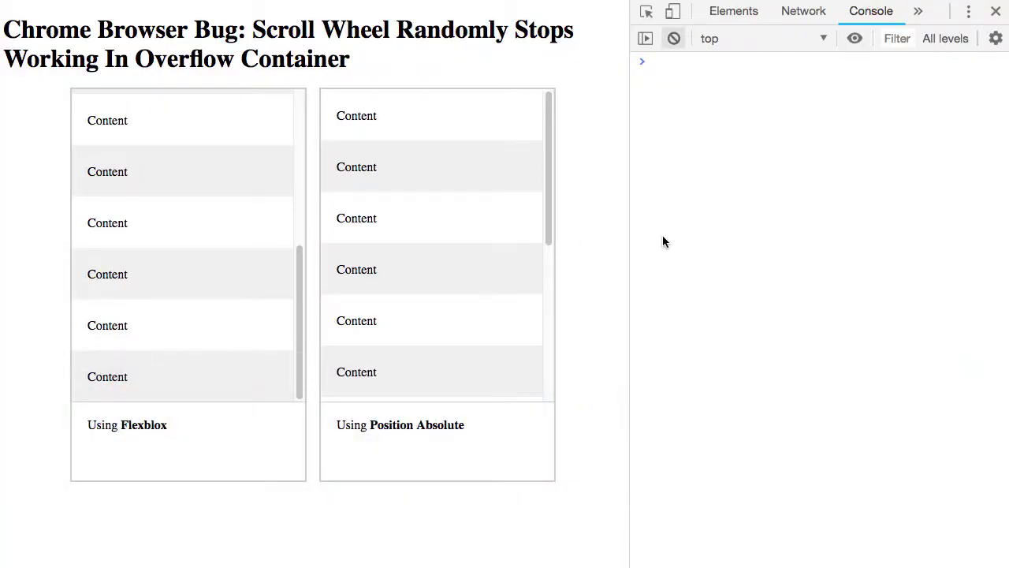
{"action": "key", "text": "super+r"}
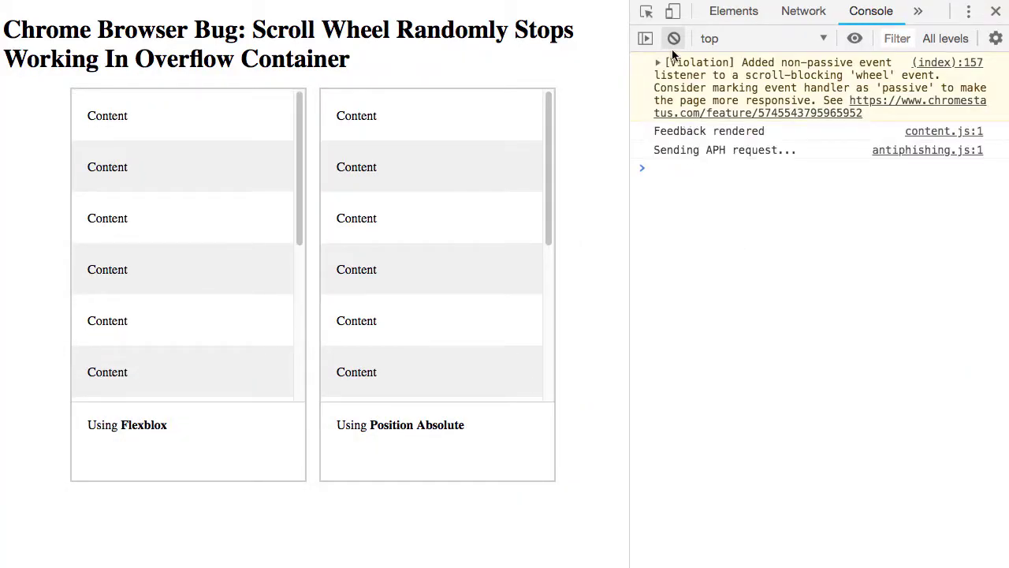
{"action": "left_click", "coordinate": [673, 39]}
{"action": "scroll", "coordinate": [199, 172], "scroll_direction": "down", "scroll_amount": 5}
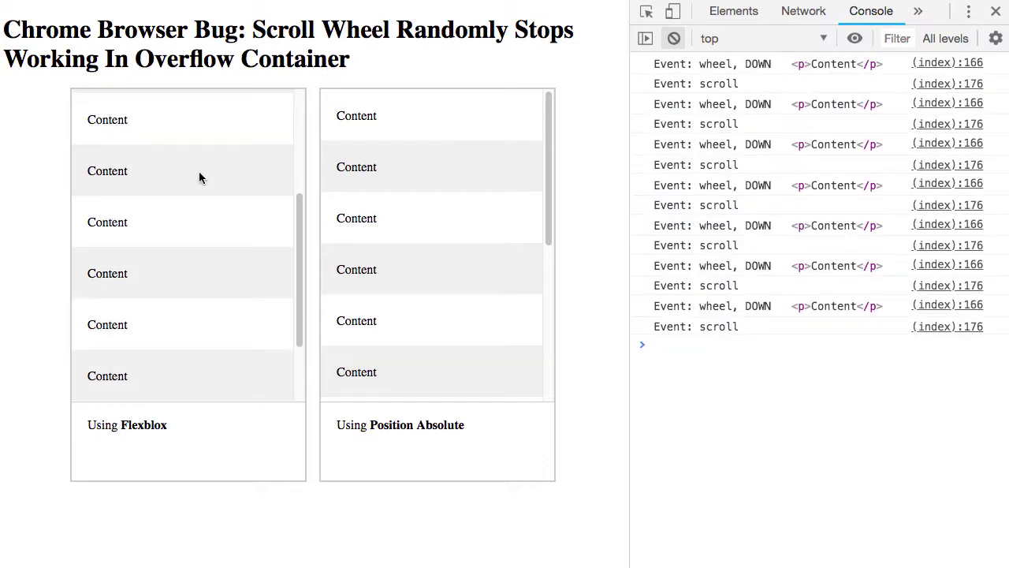
{"action": "scroll", "coordinate": [446, 190], "scroll_direction": "down", "scroll_amount": 5}
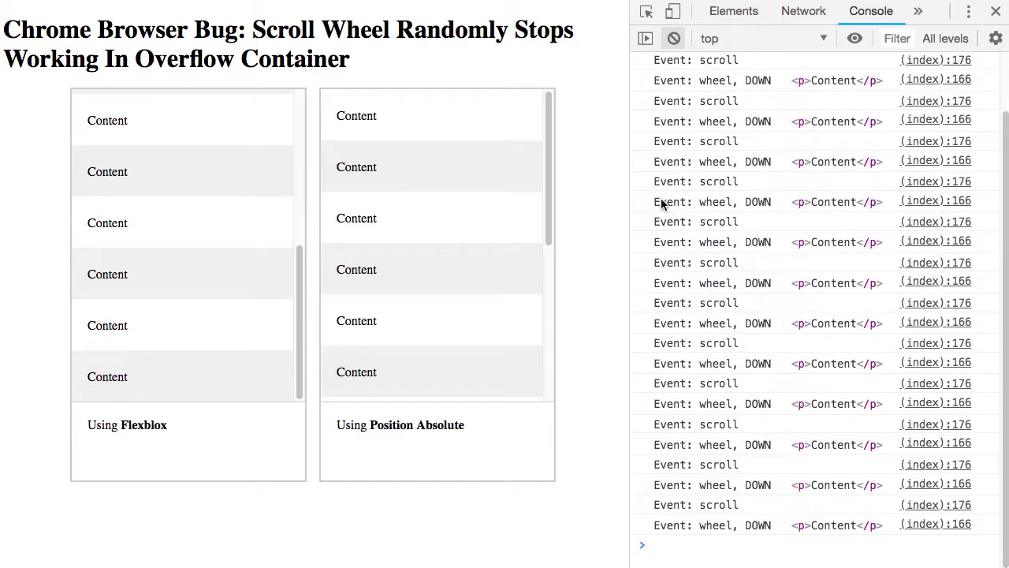
{"action": "double_click", "coordinate": [712, 204]}
{"action": "double_click", "coordinate": [715, 223]}
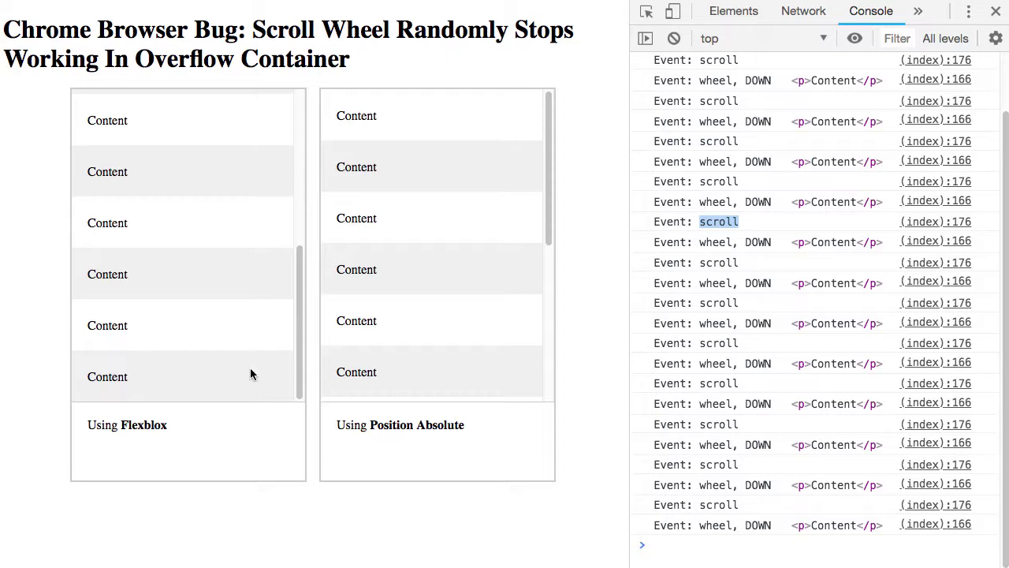
- Scroll the panels down and up, then inspect the logged wheel and scroll lines
{"action": "scroll", "coordinate": [205, 332], "scroll_direction": "down", "scroll_amount": 4}
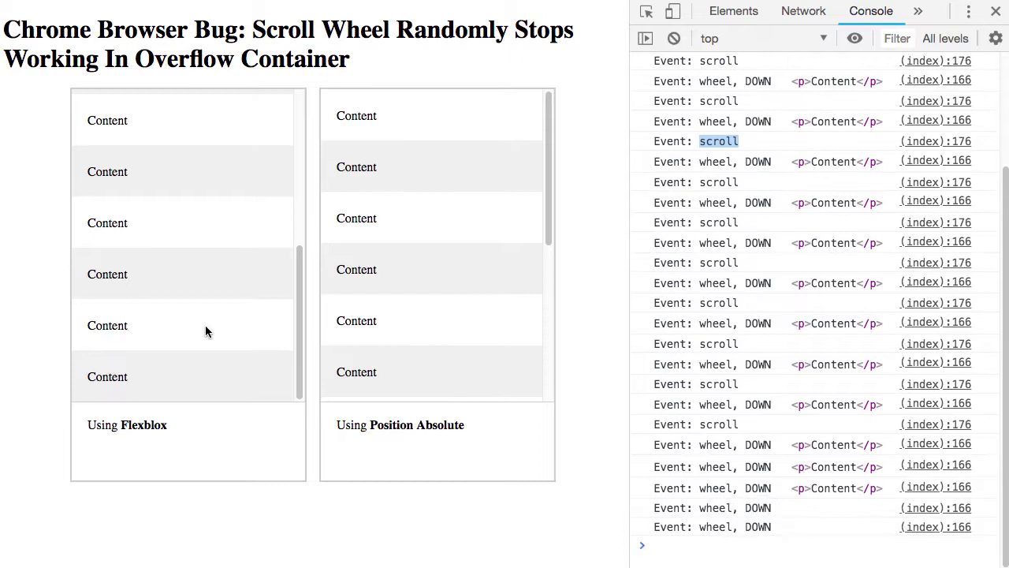
{"action": "scroll", "coordinate": [205, 332], "scroll_direction": "down", "scroll_amount": 8}
{"action": "scroll", "coordinate": [205, 332], "scroll_direction": "down", "scroll_amount": 8}
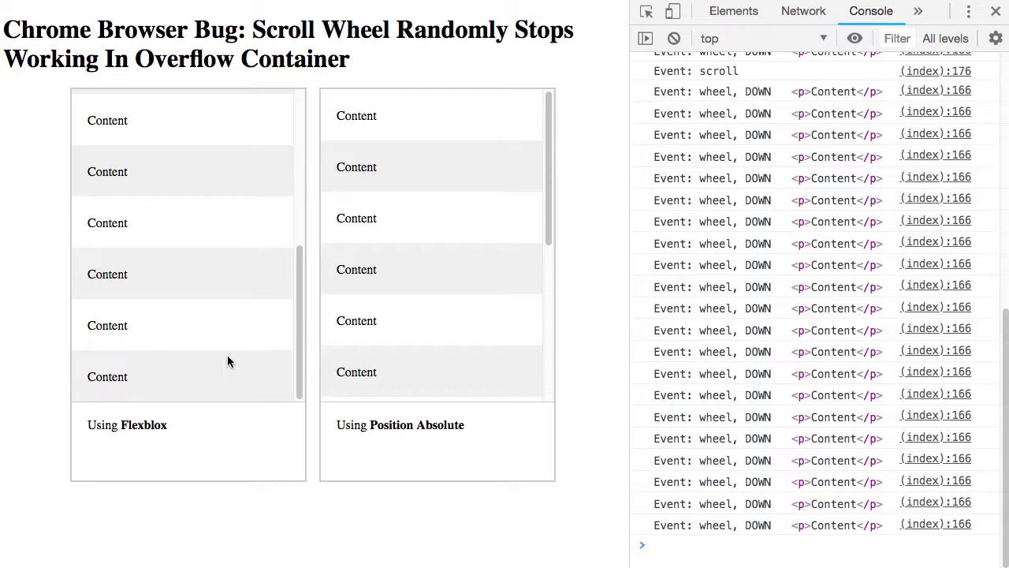
{"action": "scroll", "coordinate": [247, 342], "scroll_direction": "up", "scroll_amount": 3}
{"action": "scroll", "coordinate": [248, 342], "scroll_direction": "up", "scroll_amount": 7}
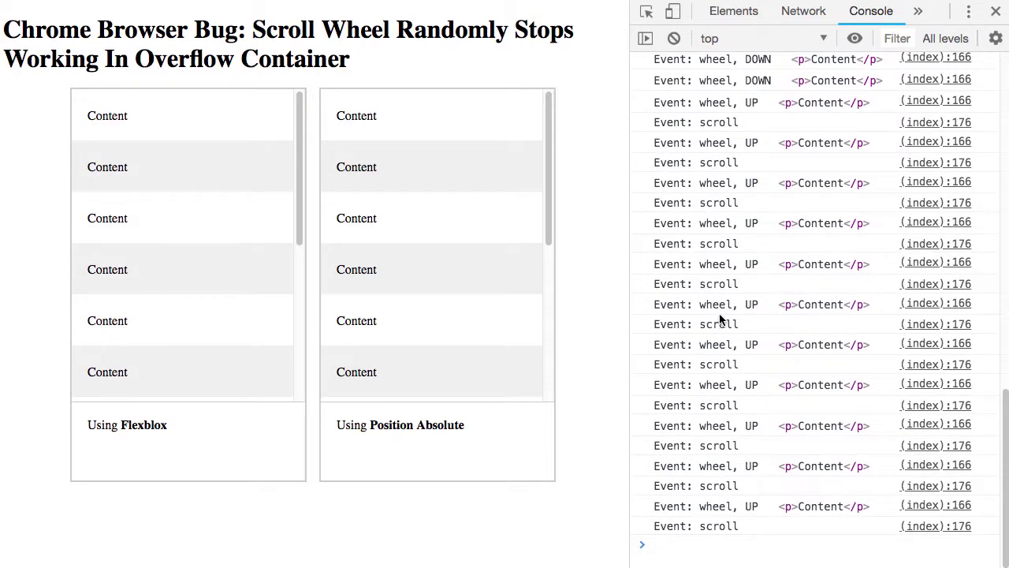
{"action": "left_click_drag", "start_coordinate": [714, 305], "coordinate": [738, 337]}
{"action": "left_click", "coordinate": [745, 329]}
- Scroll the panels rapidly up and down until wheel-up entries lack matching scroll events
{"action": "scroll", "coordinate": [422, 289], "scroll_direction": "down", "scroll_amount": 3}
{"action": "scroll", "coordinate": [421, 289], "scroll_direction": "down", "scroll_amount": 3}
{"action": "scroll", "coordinate": [422, 289], "scroll_direction": "up", "scroll_amount": 3}
{"action": "scroll", "coordinate": [422, 289], "scroll_direction": "up", "scroll_amount": 5}
{"action": "scroll", "coordinate": [421, 289], "scroll_direction": "down", "scroll_amount": 1}
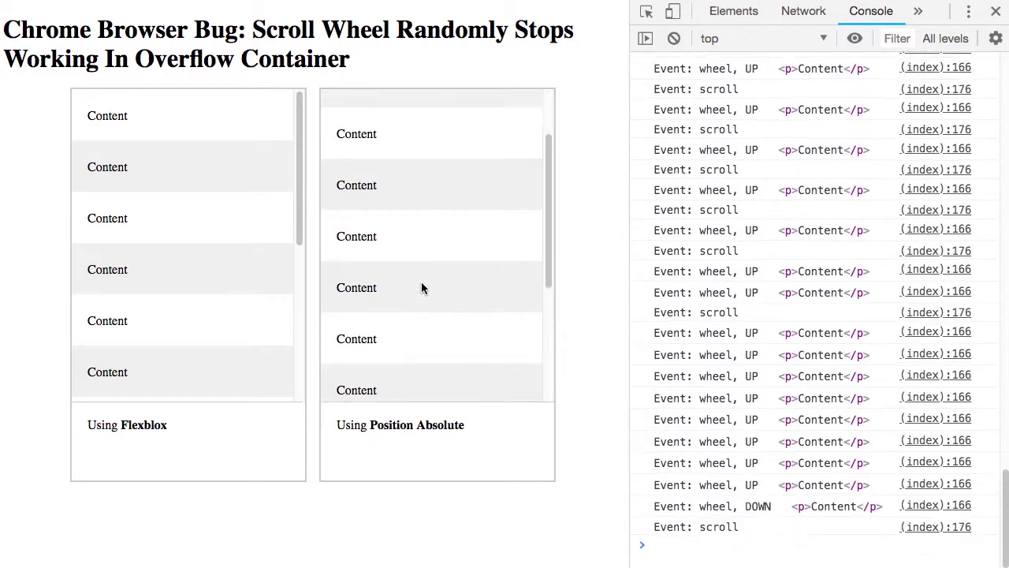
{"action": "scroll", "coordinate": [423, 287], "scroll_direction": "down", "scroll_amount": 5}
{"action": "scroll", "coordinate": [423, 286], "scroll_direction": "up", "scroll_amount": 5}
{"action": "scroll", "coordinate": [216, 295], "scroll_direction": "down", "scroll_amount": 5}
{"action": "scroll", "coordinate": [216, 296], "scroll_direction": "up", "scroll_amount": 1}
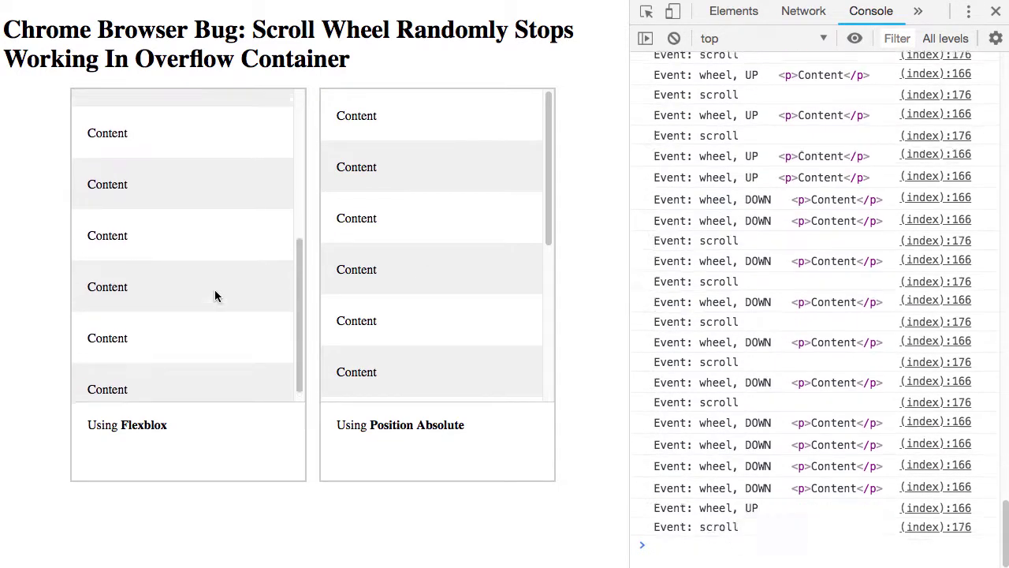
{"action": "scroll", "coordinate": [216, 295], "scroll_direction": "up", "scroll_amount": 5}
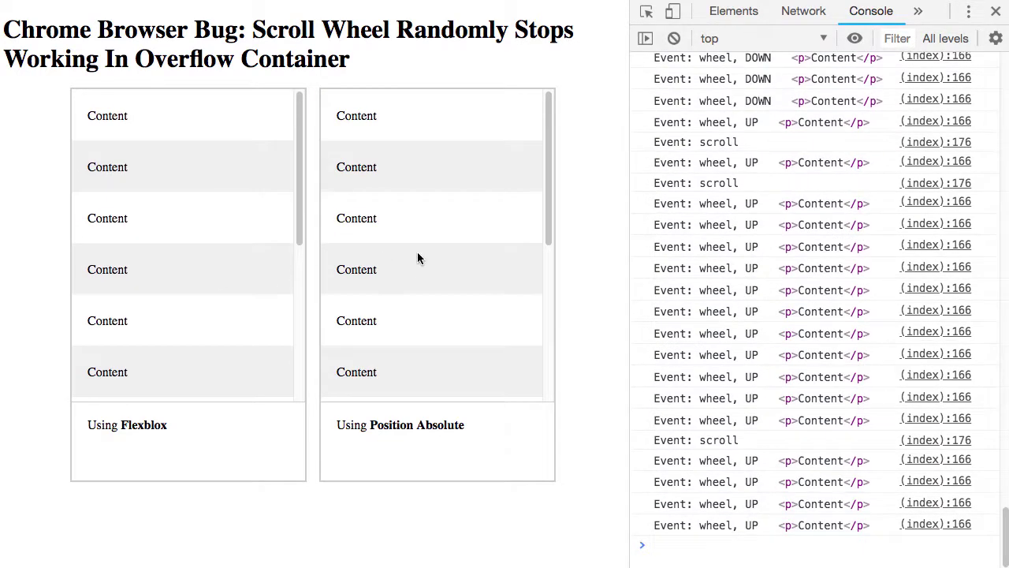
- Clear the console and scroll both panels up and down repeatedly
{"action": "left_click", "coordinate": [674, 39]}
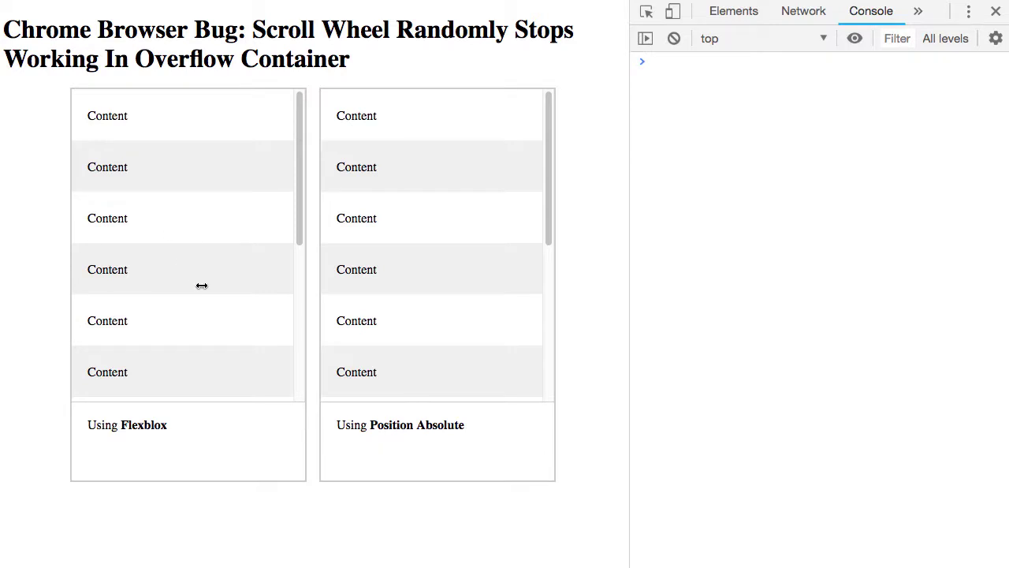
{"action": "scroll", "coordinate": [220, 260], "scroll_direction": "down", "scroll_amount": 20}
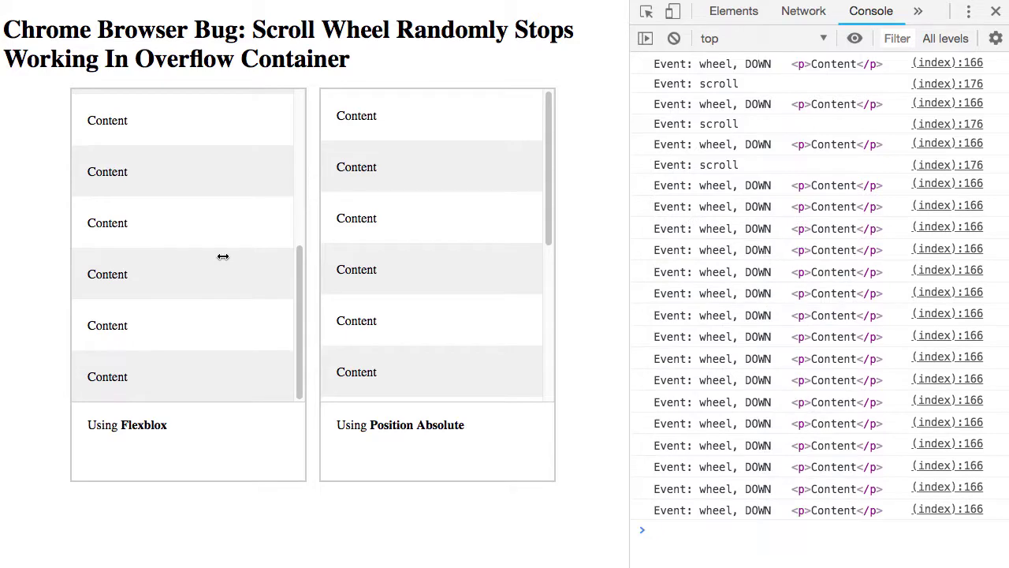
{"action": "scroll", "coordinate": [214, 280], "scroll_direction": "up", "scroll_amount": 1}
{"action": "scroll", "coordinate": [215, 280], "scroll_direction": "up", "scroll_amount": 3}
{"action": "scroll", "coordinate": [215, 280], "scroll_direction": "down", "scroll_amount": 12}
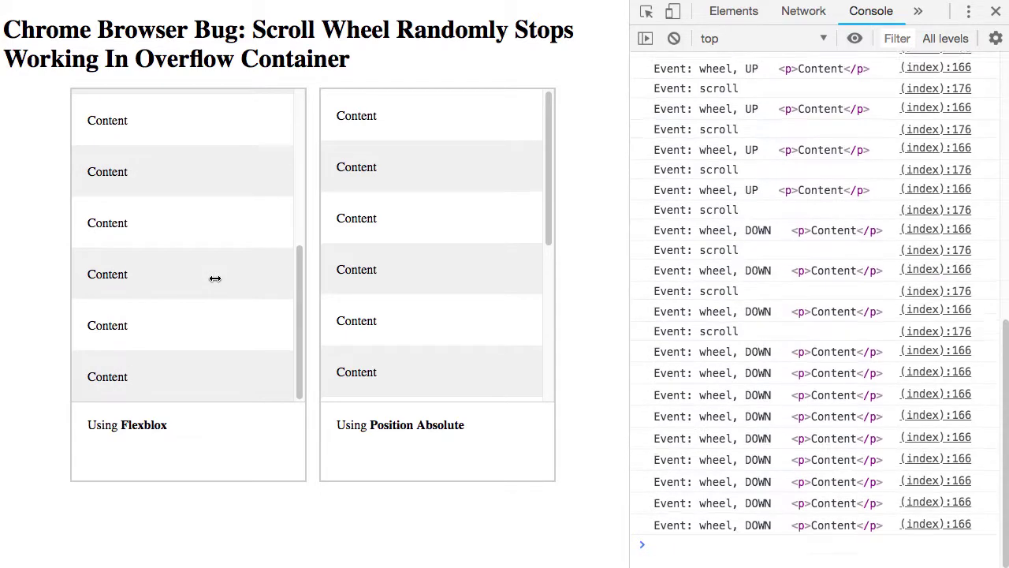
{"action": "scroll", "coordinate": [214, 278], "scroll_direction": "up", "scroll_amount": 3}
{"action": "scroll", "coordinate": [214, 278], "scroll_direction": "down", "scroll_amount": 3}
{"action": "scroll", "coordinate": [215, 279], "scroll_direction": "down", "scroll_amount": 9}
{"action": "scroll", "coordinate": [214, 279], "scroll_direction": "up", "scroll_amount": 5}
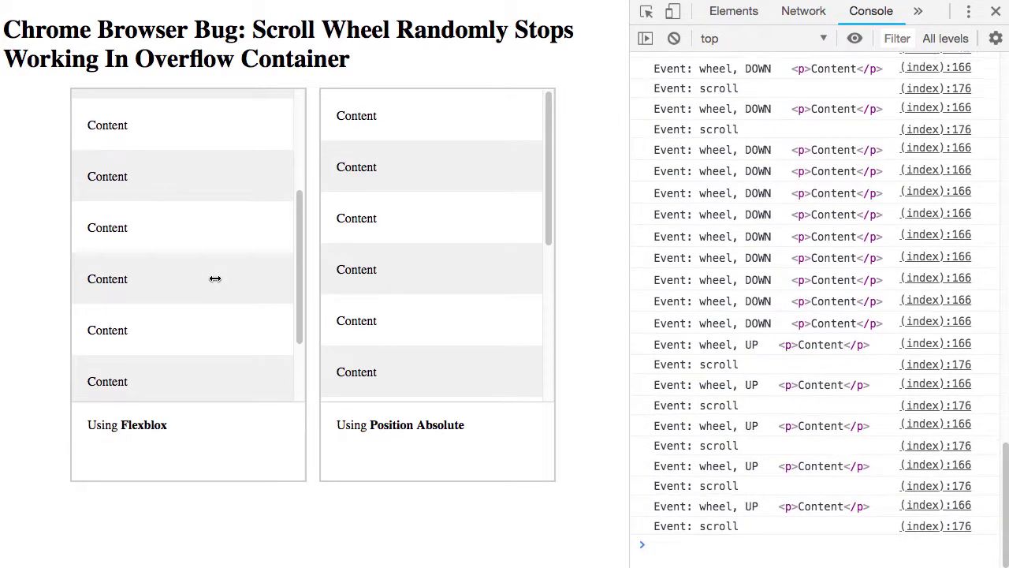
{"action": "scroll", "coordinate": [214, 279], "scroll_direction": "up", "scroll_amount": 5}
{"action": "scroll", "coordinate": [214, 278], "scroll_direction": "up", "scroll_amount": 8}
{"action": "scroll", "coordinate": [215, 278], "scroll_direction": "down", "scroll_amount": 3}
{"action": "scroll", "coordinate": [214, 279], "scroll_direction": "down", "scroll_amount": 8}
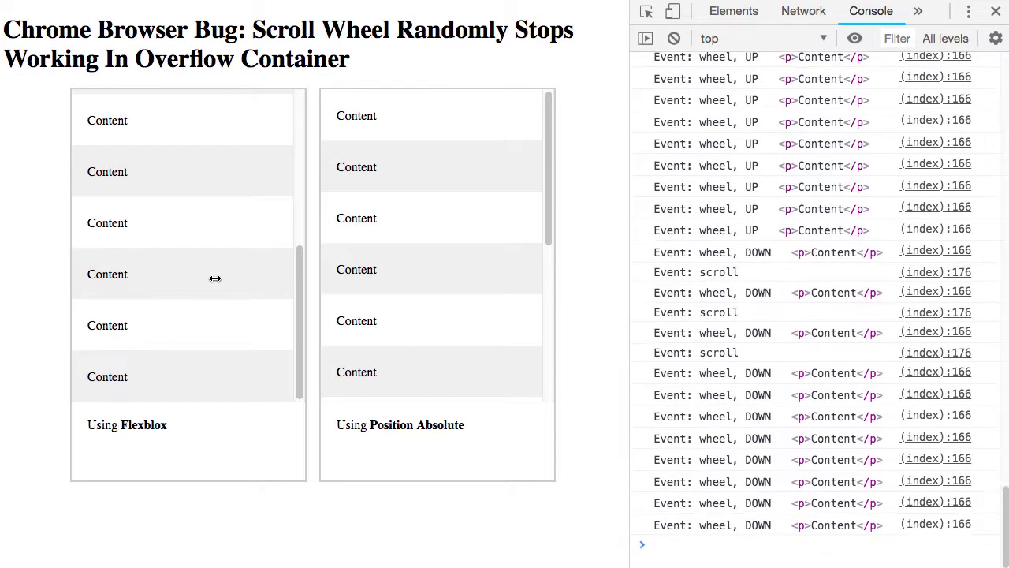
{"action": "scroll", "coordinate": [214, 278], "scroll_direction": "down", "scroll_amount": 3}
{"action": "scroll", "coordinate": [215, 278], "scroll_direction": "up", "scroll_amount": 5}
{"action": "scroll", "coordinate": [411, 294], "scroll_direction": "down", "scroll_amount": 14}
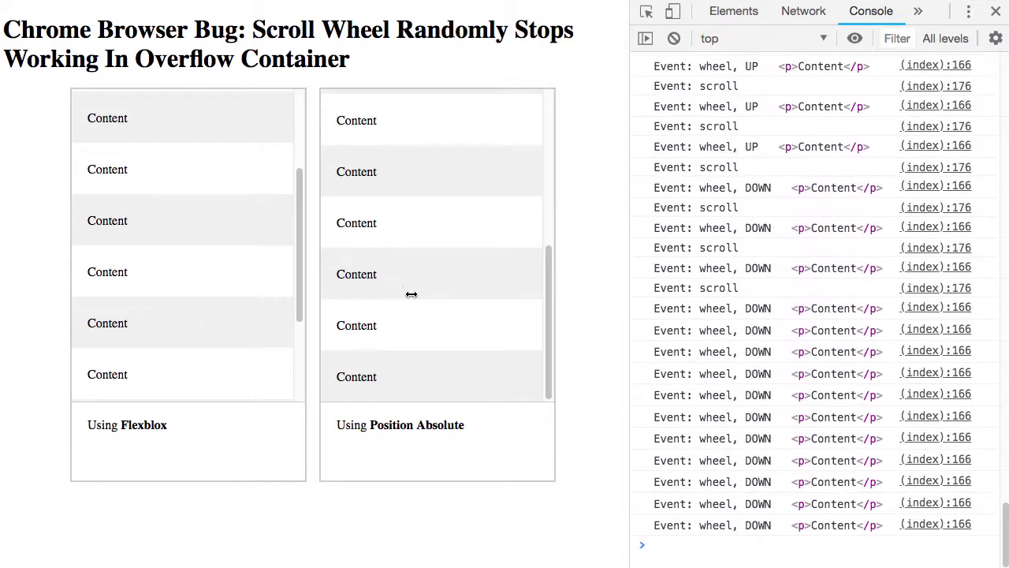
{"action": "scroll", "coordinate": [411, 294], "scroll_direction": "up", "scroll_amount": 2}
{"action": "scroll", "coordinate": [415, 299], "scroll_direction": "up", "scroll_amount": 13}
{"action": "scroll", "coordinate": [415, 299], "scroll_direction": "down", "scroll_amount": 6}
{"action": "scroll", "coordinate": [416, 300], "scroll_direction": "down", "scroll_amount": 12}
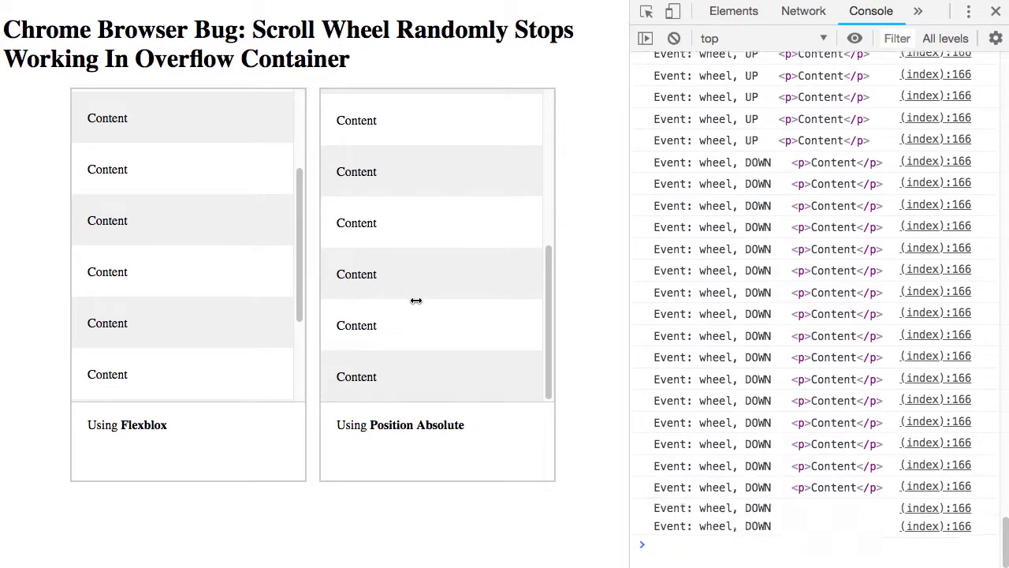
- Keep scrolling until newest wheel-down entries log without matching scroll events
{"action": "scroll", "coordinate": [417, 301], "scroll_direction": "up", "scroll_amount": 6}
{"action": "scroll", "coordinate": [416, 300], "scroll_direction": "up", "scroll_amount": 14}
{"action": "scroll", "coordinate": [417, 301], "scroll_direction": "down", "scroll_amount": 19}
{"action": "scroll", "coordinate": [416, 301], "scroll_direction": "up", "scroll_amount": 4}
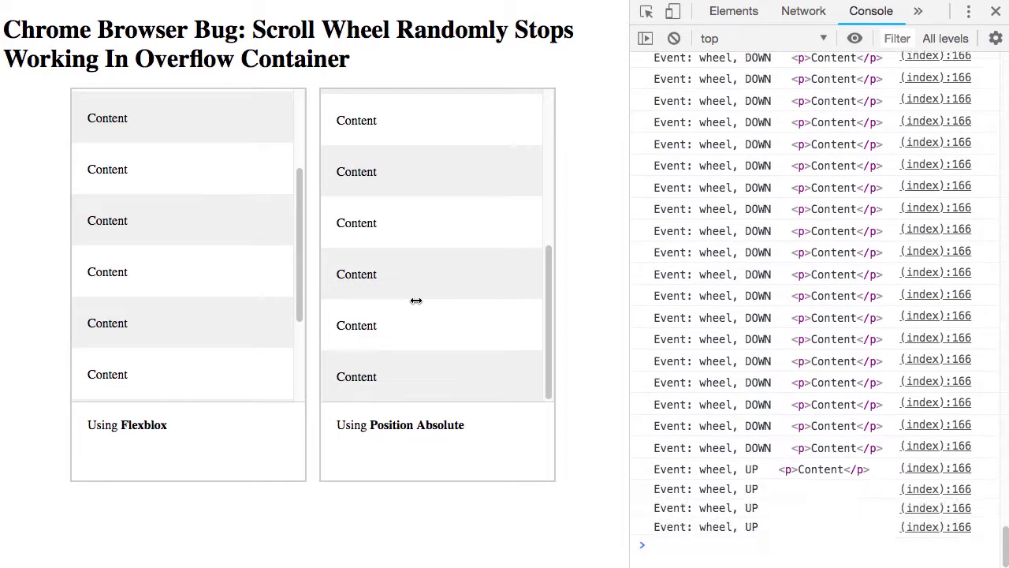
{"action": "scroll", "coordinate": [416, 300], "scroll_direction": "up", "scroll_amount": 7}
{"action": "scroll", "coordinate": [417, 301], "scroll_direction": "down", "scroll_amount": 7}
{"action": "scroll", "coordinate": [417, 300], "scroll_direction": "down", "scroll_amount": 7}
{"action": "scroll", "coordinate": [417, 300], "scroll_direction": "up", "scroll_amount": 14}
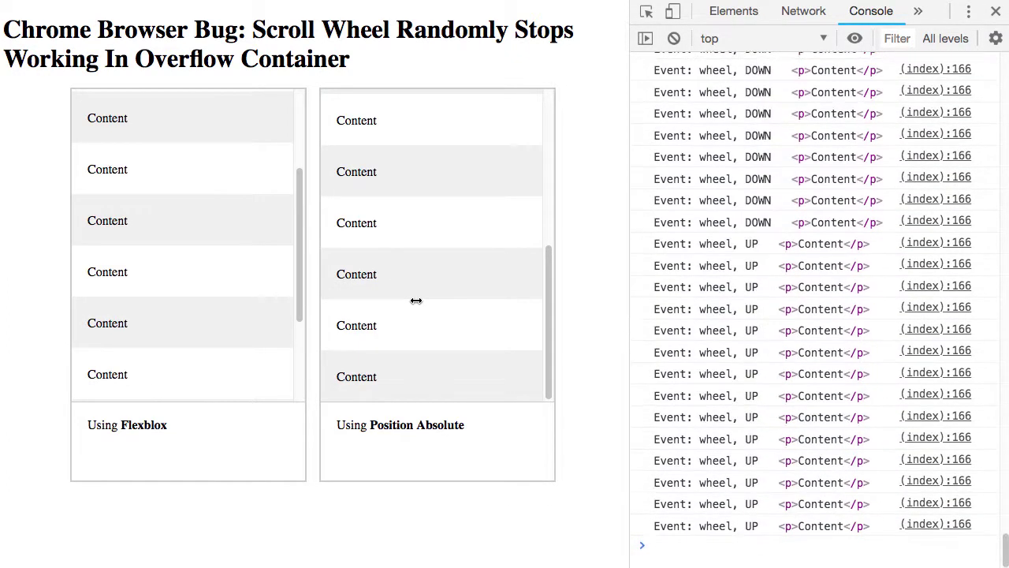
{"action": "scroll", "coordinate": [416, 300], "scroll_direction": "down", "scroll_amount": 11}
{"action": "scroll", "coordinate": [416, 300], "scroll_direction": "down", "scroll_amount": 10}
{"action": "scroll", "coordinate": [416, 300], "scroll_direction": "up", "scroll_amount": 13}
{"action": "scroll", "coordinate": [416, 300], "scroll_direction": "down", "scroll_amount": 13}
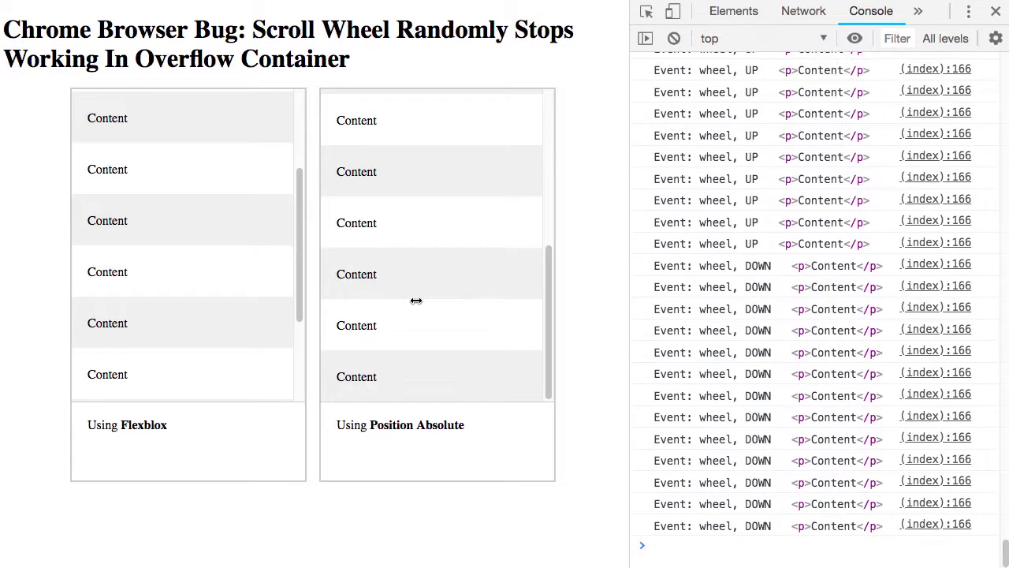
{"action": "scroll", "coordinate": [417, 300], "scroll_direction": "down", "scroll_amount": 7}
{"action": "scroll", "coordinate": [417, 300], "scroll_direction": "up", "scroll_amount": 3}
{"action": "scroll", "coordinate": [417, 301], "scroll_direction": "up", "scroll_amount": 14}
{"action": "scroll", "coordinate": [416, 301], "scroll_direction": "down", "scroll_amount": 17}
{"action": "scroll", "coordinate": [416, 301], "scroll_direction": "up", "scroll_amount": 12}
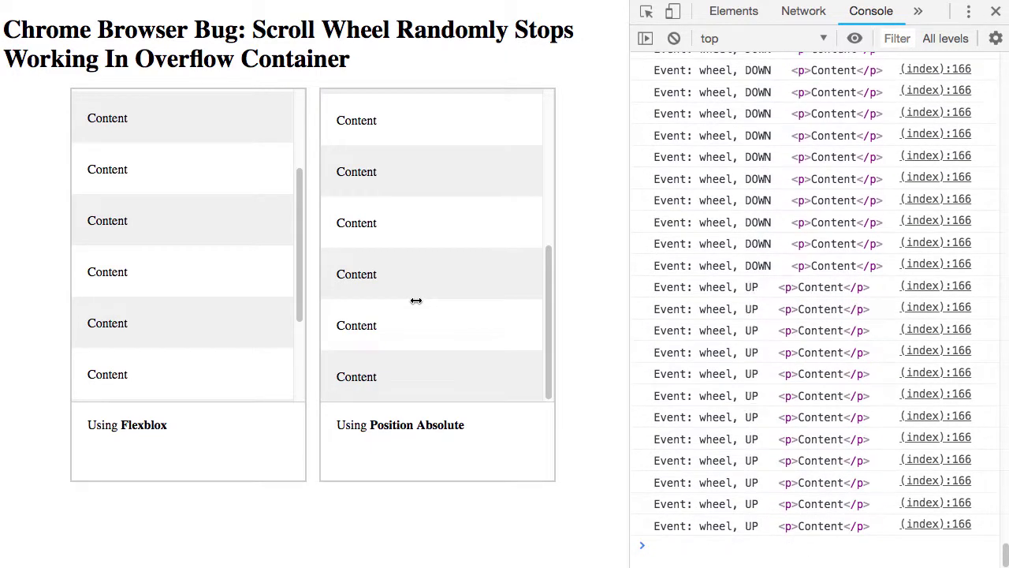
{"action": "scroll", "coordinate": [416, 301], "scroll_direction": "up", "scroll_amount": 20}
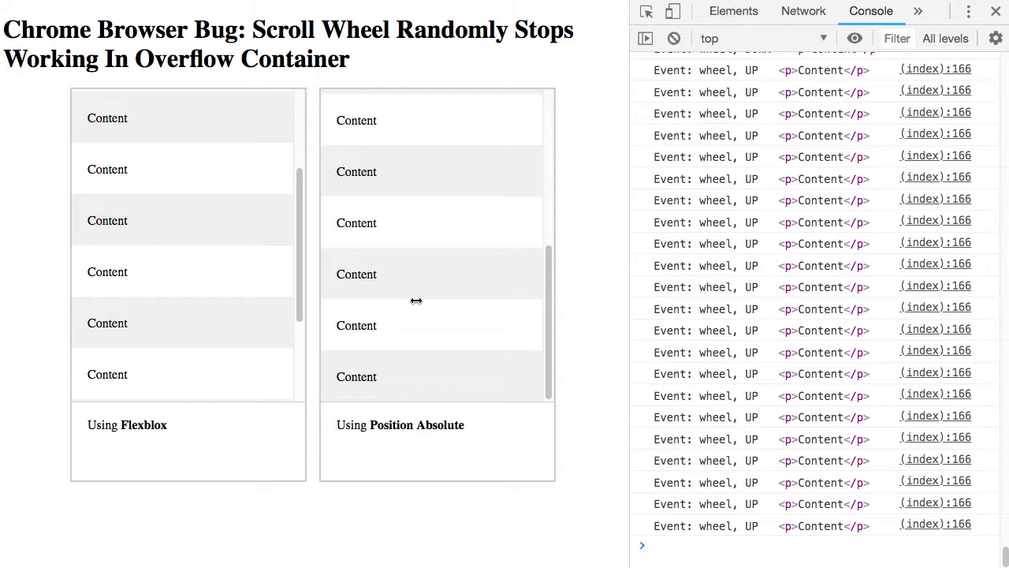
{"action": "scroll", "coordinate": [416, 300], "scroll_direction": "up", "scroll_amount": 5}
{"action": "scroll", "coordinate": [416, 301], "scroll_direction": "down", "scroll_amount": 4}
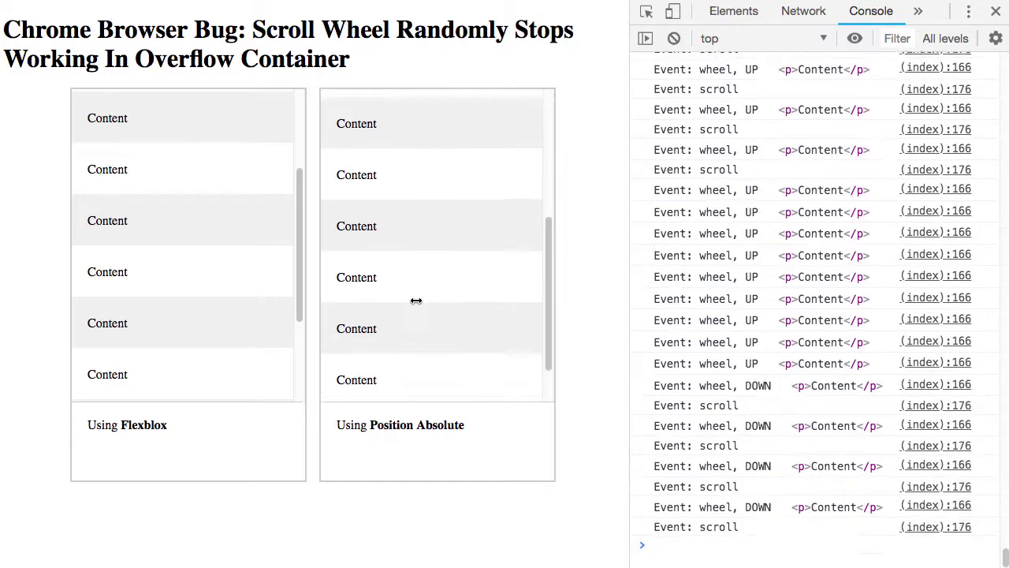
{"action": "scroll", "coordinate": [416, 300], "scroll_direction": "down", "scroll_amount": 4}
{"action": "scroll", "coordinate": [416, 300], "scroll_direction": "up", "scroll_amount": 10}
- Scroll the left Flexbox panel back and forth, logging wheel-only events until it returns to the top
{"action": "scroll", "coordinate": [416, 300], "scroll_direction": "down", "scroll_amount": 13}
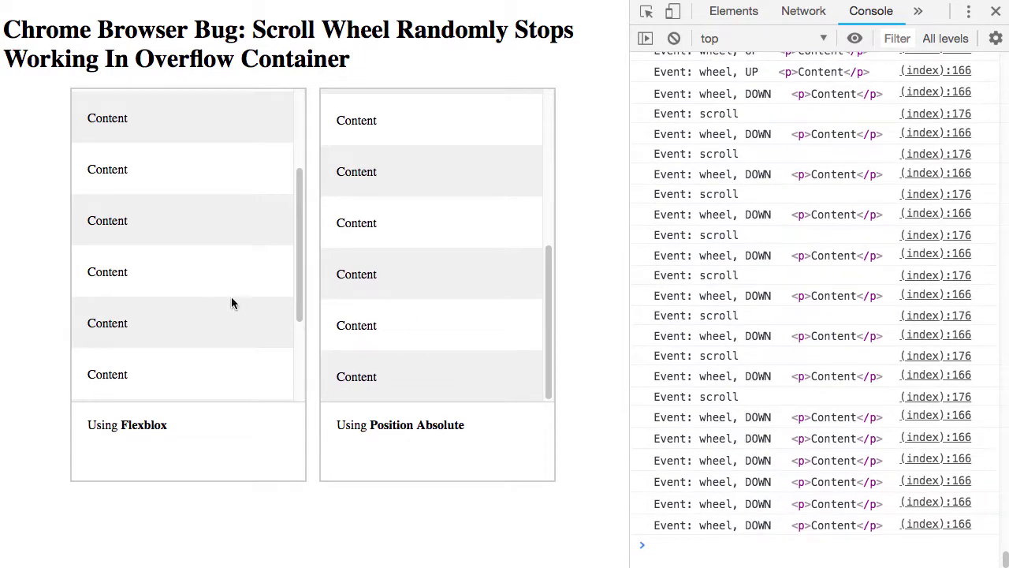
{"action": "scroll", "coordinate": [231, 297], "scroll_direction": "down", "scroll_amount": 5}
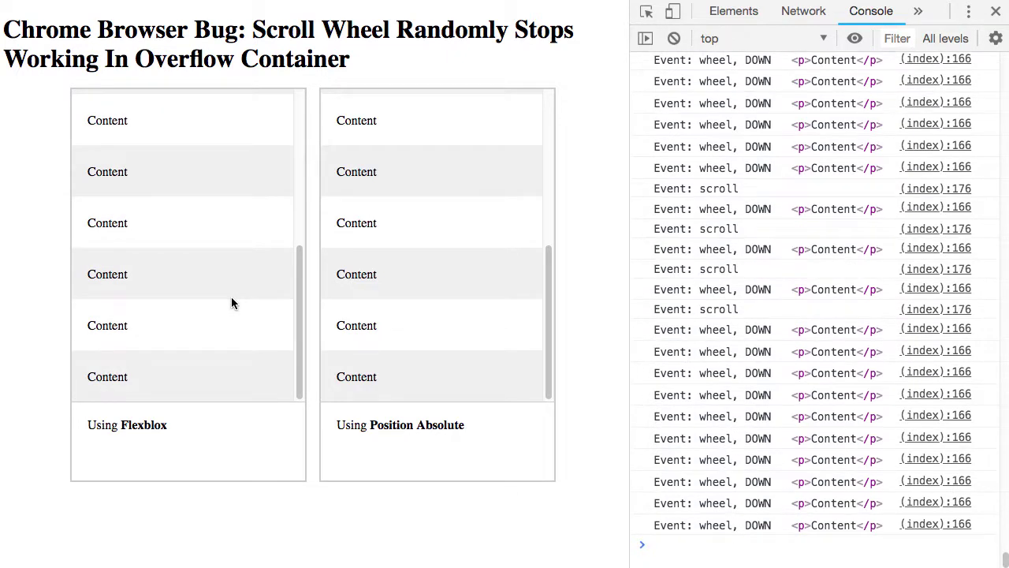
{"action": "scroll", "coordinate": [231, 303], "scroll_direction": "down", "scroll_amount": 2}
{"action": "scroll", "coordinate": [231, 303], "scroll_direction": "up", "scroll_amount": 5}
{"action": "scroll", "coordinate": [231, 303], "scroll_direction": "up", "scroll_amount": 16}
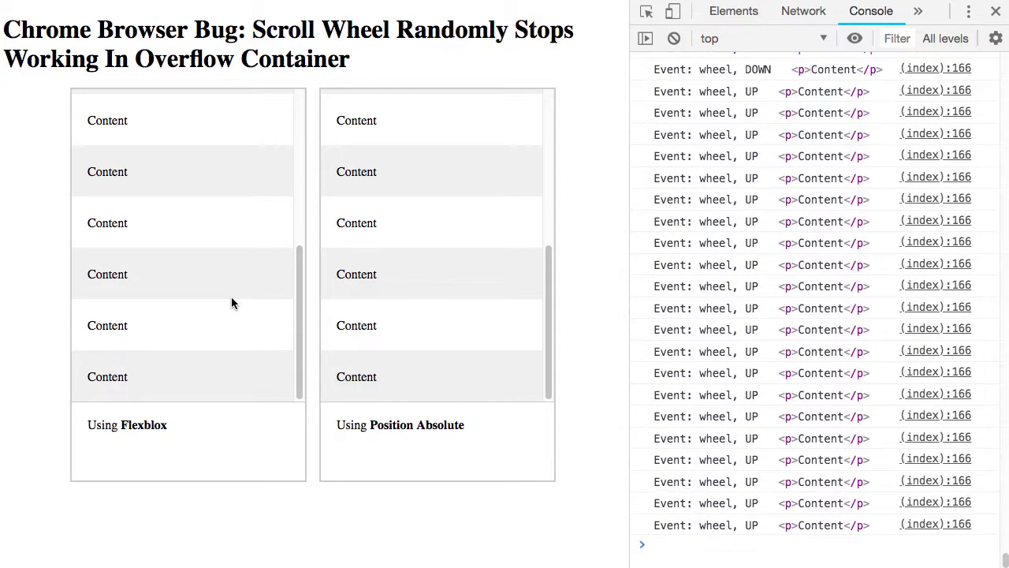
{"action": "scroll", "coordinate": [231, 302], "scroll_direction": "down", "scroll_amount": 18}
{"action": "scroll", "coordinate": [232, 298], "scroll_direction": "up", "scroll_amount": 16}
{"action": "scroll", "coordinate": [231, 303], "scroll_direction": "up", "scroll_amount": 12}
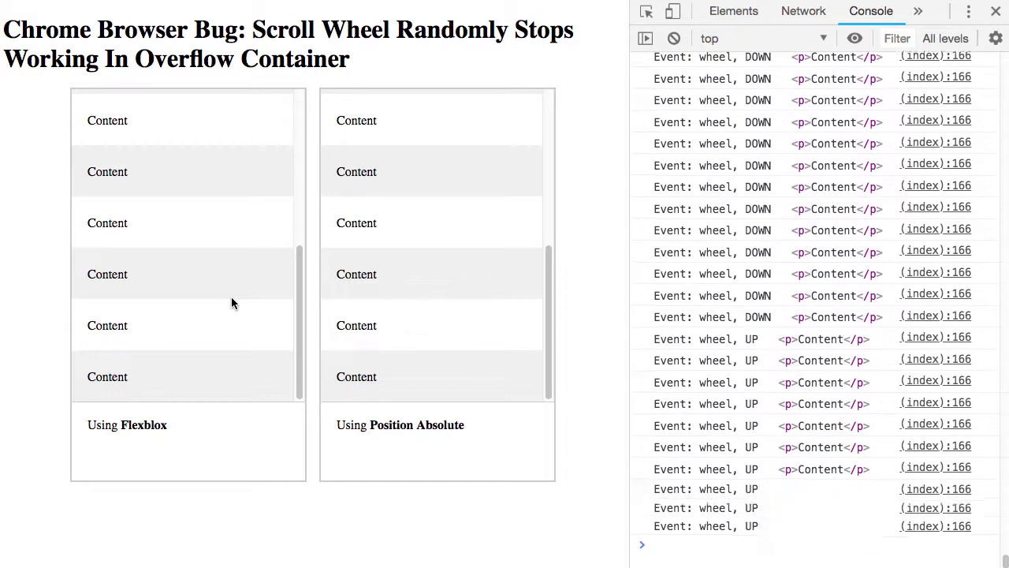
{"action": "scroll", "coordinate": [231, 303], "scroll_direction": "down", "scroll_amount": 5}
{"action": "scroll", "coordinate": [231, 303], "scroll_direction": "down", "scroll_amount": 14}
{"action": "scroll", "coordinate": [231, 303], "scroll_direction": "up", "scroll_amount": 17}
{"action": "scroll", "coordinate": [232, 300], "scroll_direction": "down", "scroll_amount": 14}
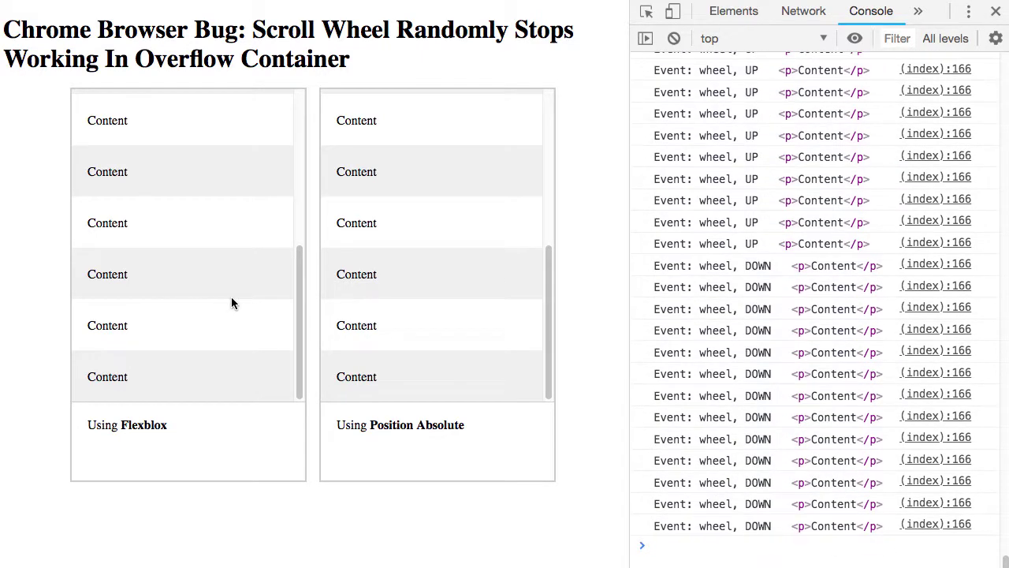
{"action": "scroll", "coordinate": [232, 299], "scroll_direction": "up", "scroll_amount": 9}
{"action": "scroll", "coordinate": [232, 300], "scroll_direction": "up", "scroll_amount": 8}
{"action": "scroll", "coordinate": [232, 299], "scroll_direction": "down", "scroll_amount": 14}
{"action": "scroll", "coordinate": [231, 300], "scroll_direction": "up", "scroll_amount": 8}
{"action": "scroll", "coordinate": [231, 304], "scroll_direction": "up", "scroll_amount": 12}
{"action": "scroll", "coordinate": [231, 304], "scroll_direction": "down", "scroll_amount": 1}
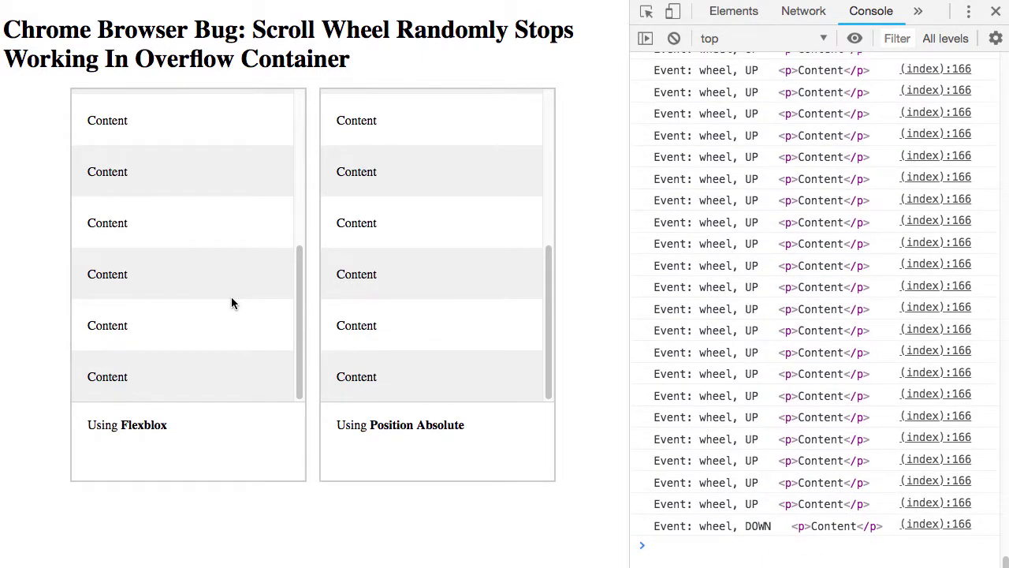
{"action": "scroll", "coordinate": [231, 304], "scroll_direction": "down", "scroll_amount": 4}
{"action": "scroll", "coordinate": [231, 303], "scroll_direction": "up", "scroll_amount": 14}
{"action": "scroll", "coordinate": [231, 303], "scroll_direction": "down", "scroll_amount": 6}
{"action": "scroll", "coordinate": [231, 304], "scroll_direction": "up", "scroll_amount": 18}
{"action": "scroll", "coordinate": [231, 303], "scroll_direction": "down", "scroll_amount": 5}
{"action": "scroll", "coordinate": [231, 303], "scroll_direction": "up", "scroll_amount": 10}
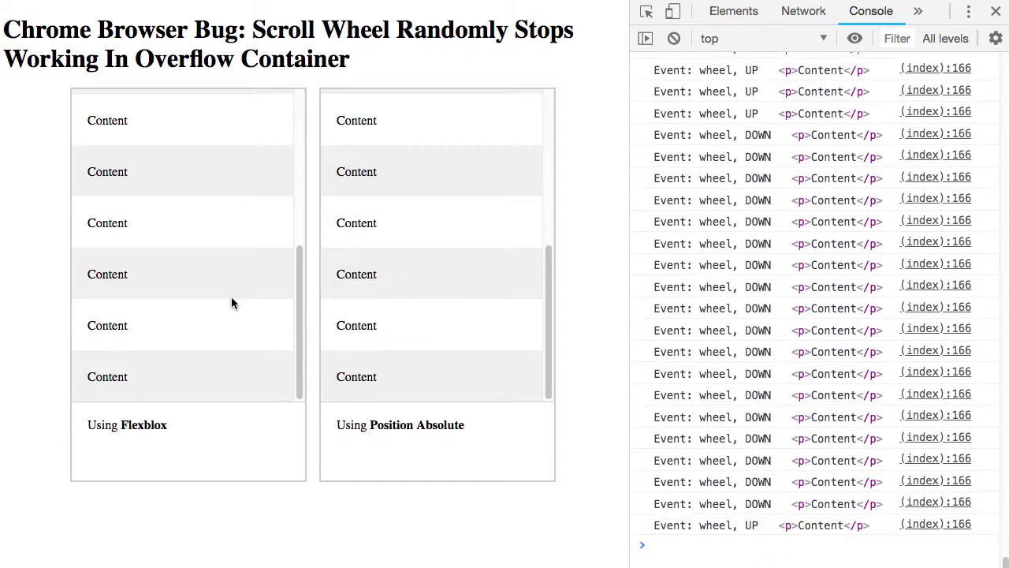
{"action": "scroll", "coordinate": [231, 303], "scroll_direction": "down", "scroll_amount": 8}
{"action": "scroll", "coordinate": [231, 303], "scroll_direction": "up", "scroll_amount": 12}
{"action": "scroll", "coordinate": [232, 303], "scroll_direction": "down", "scroll_amount": 15}
{"action": "scroll", "coordinate": [231, 303], "scroll_direction": "up", "scroll_amount": 18}
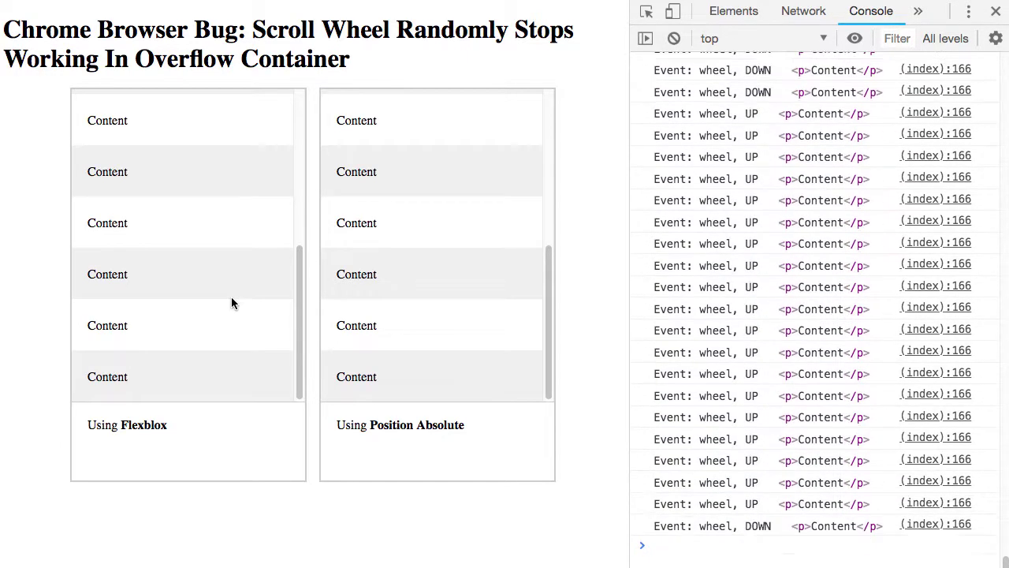
{"action": "scroll", "coordinate": [231, 303], "scroll_direction": "down", "scroll_amount": 14}
{"action": "scroll", "coordinate": [231, 303], "scroll_direction": "up", "scroll_amount": 5}
{"action": "scroll", "coordinate": [231, 303], "scroll_direction": "down", "scroll_amount": 16}
{"action": "scroll", "coordinate": [231, 303], "scroll_direction": "up", "scroll_amount": 12}
{"action": "scroll", "coordinate": [231, 302], "scroll_direction": "down", "scroll_amount": 8}
{"action": "scroll", "coordinate": [231, 304], "scroll_direction": "up", "scroll_amount": 17}
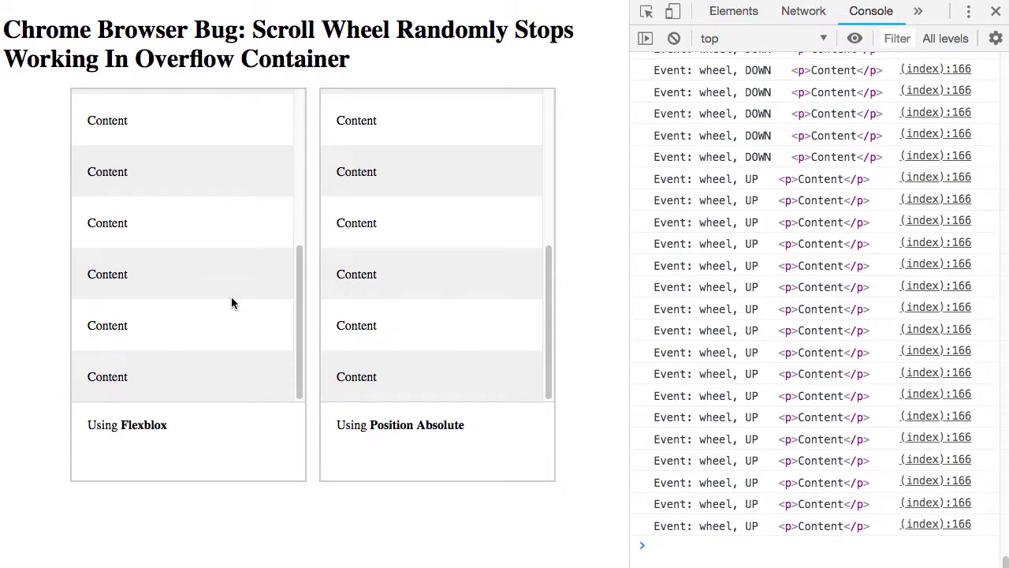
{"action": "scroll", "coordinate": [231, 303], "scroll_direction": "up", "scroll_amount": 10}
{"action": "scroll", "coordinate": [231, 303], "scroll_direction": "down", "scroll_amount": 10}
{"action": "scroll", "coordinate": [231, 304], "scroll_direction": "up", "scroll_amount": 8}
{"action": "scroll", "coordinate": [231, 302], "scroll_direction": "down", "scroll_amount": 6}
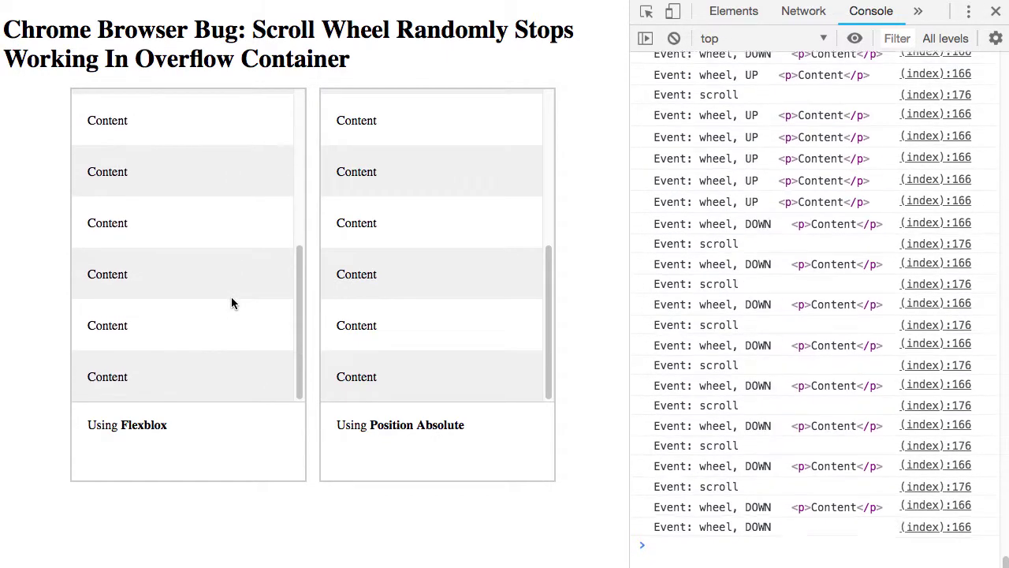
{"action": "scroll", "coordinate": [231, 303], "scroll_direction": "up", "scroll_amount": 5}
{"action": "scroll", "coordinate": [231, 303], "scroll_direction": "up", "scroll_amount": 14}
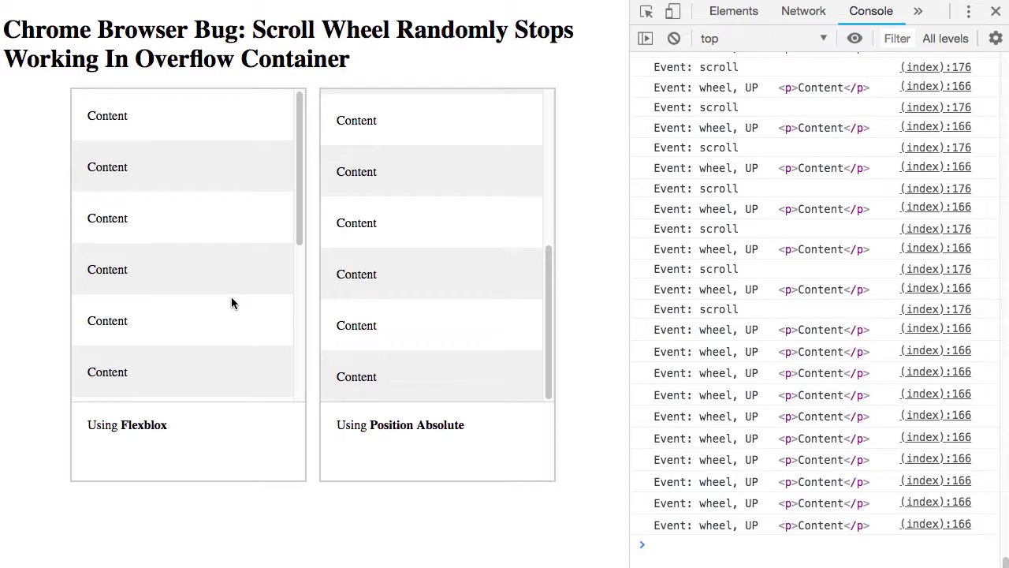